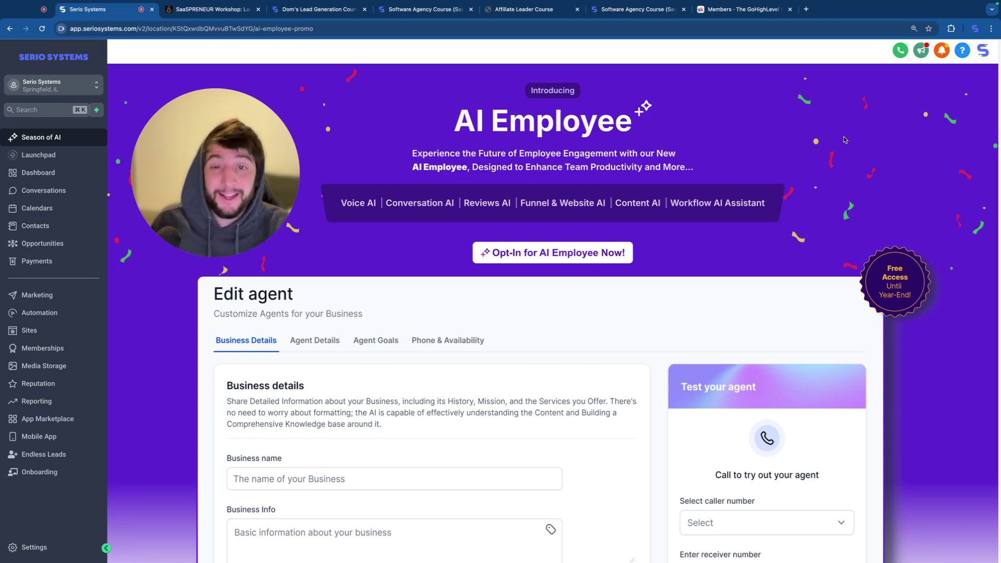
Switch from the AI Employee promo page to the SaaSpreneur 3-Day Workshop browser tab.
key("ctrl+Tab")
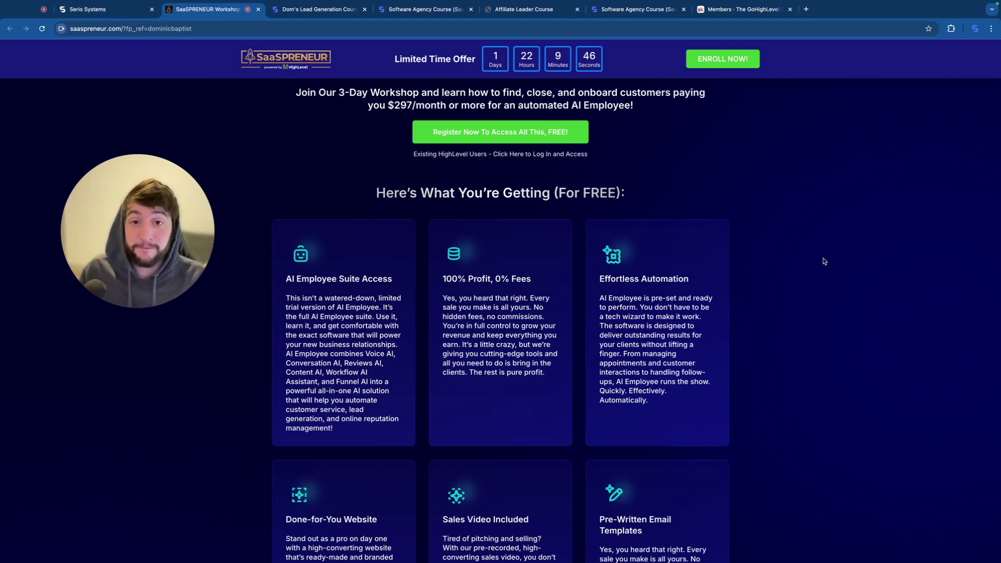
View the workshop's 14-day free trial signup form, then return to the Serio Systems AI Employee tab.
left_click(542, 134)
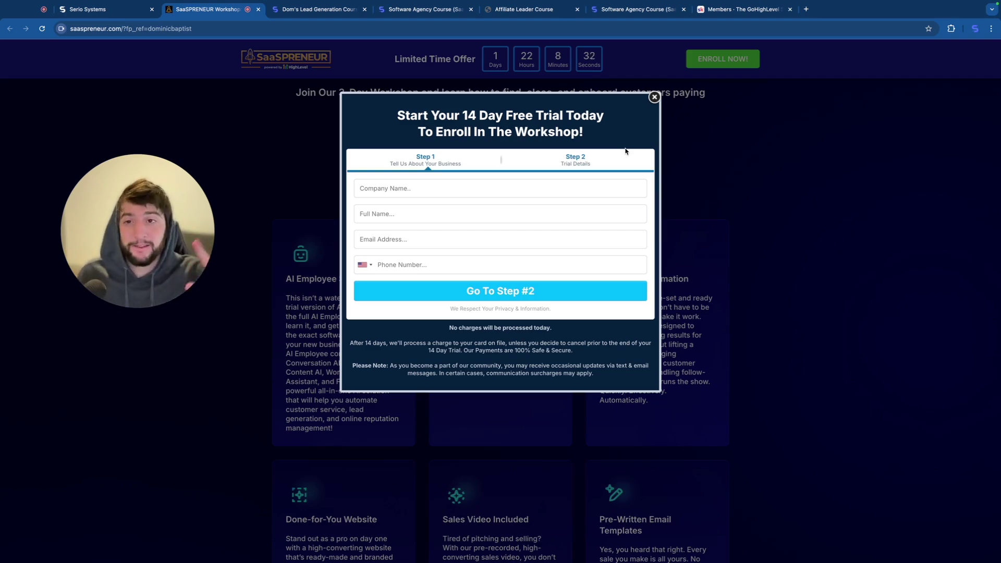
key("ctrl+shift+Tab")
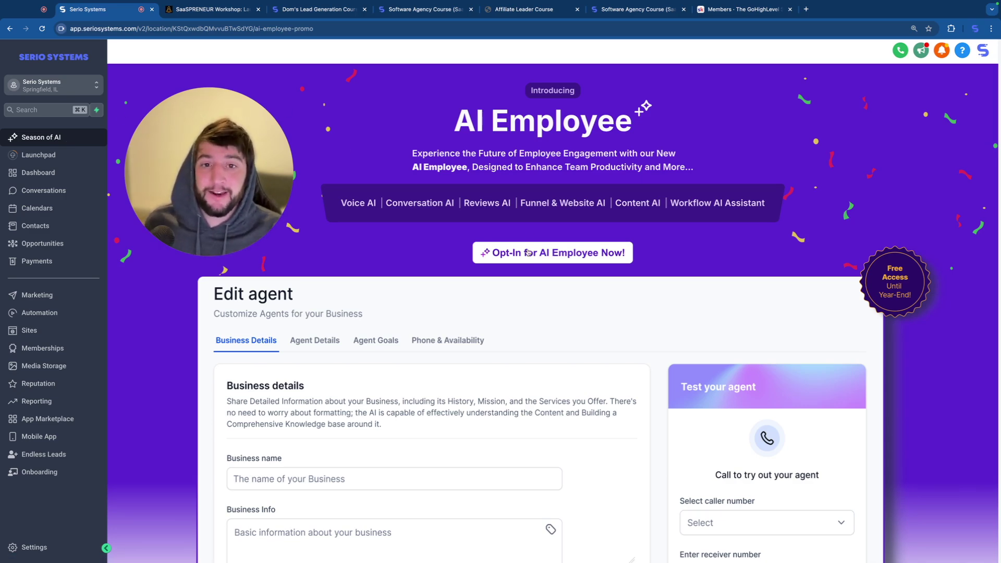
Opt in to AI Employee with no location charge on the $97-per-month Subscription plan.
left_click(548, 253)
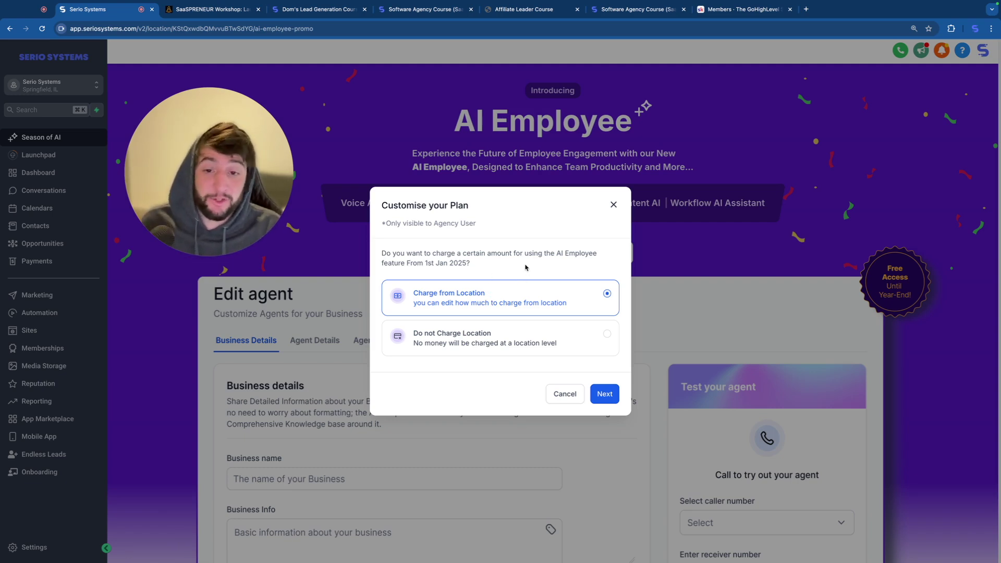
left_click(562, 348)
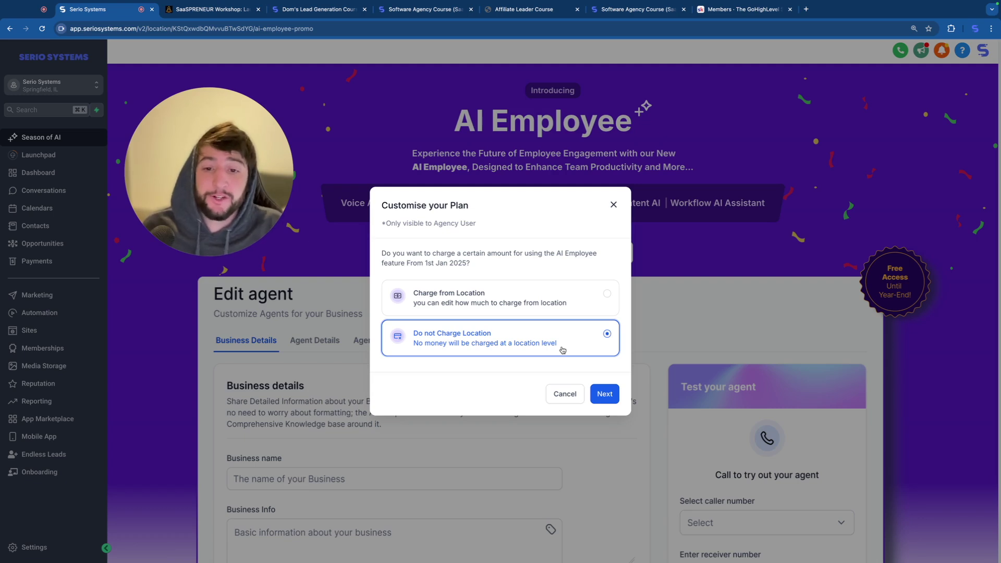
left_click(604, 394)
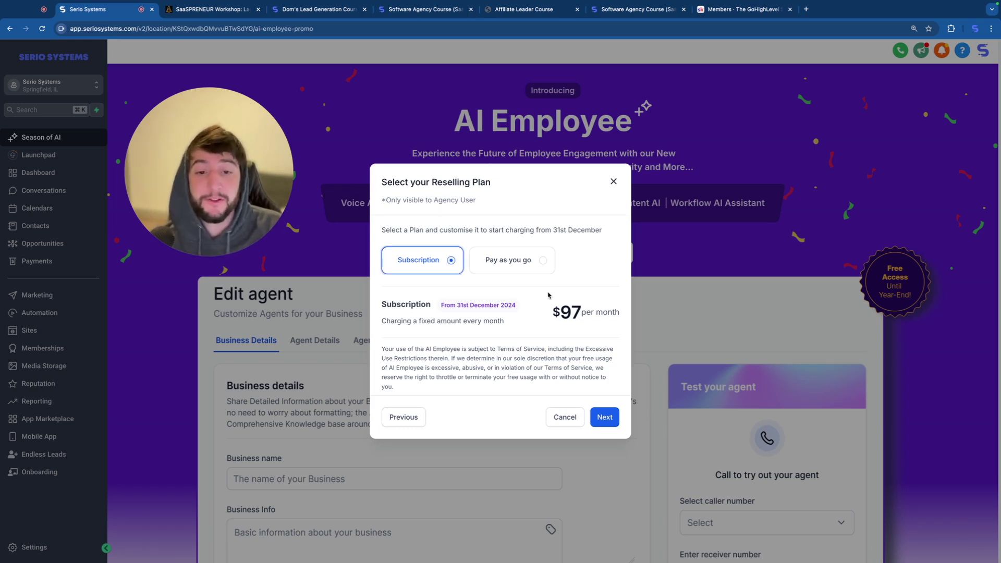
left_click(535, 262)
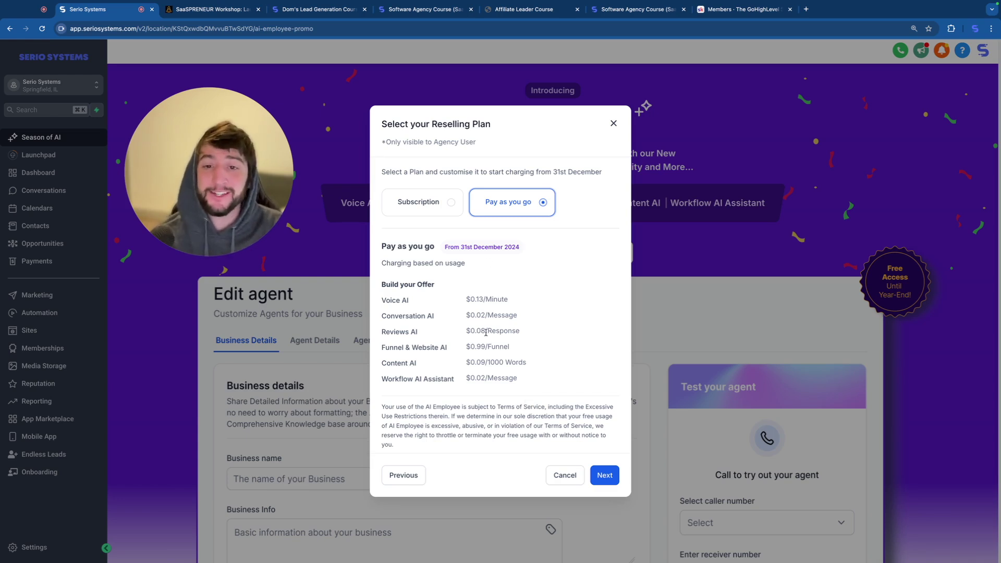
left_click(452, 202)
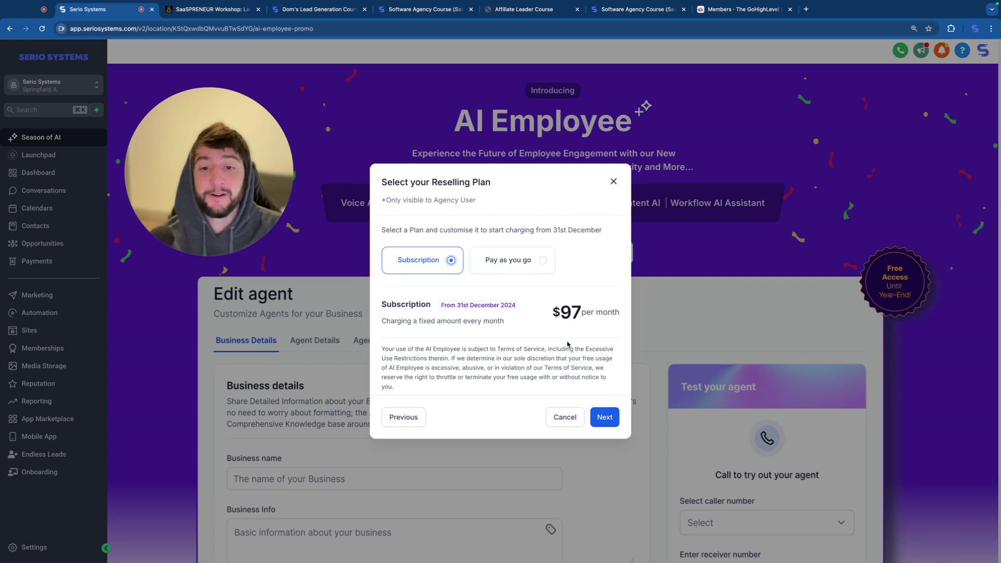
left_click(611, 417)
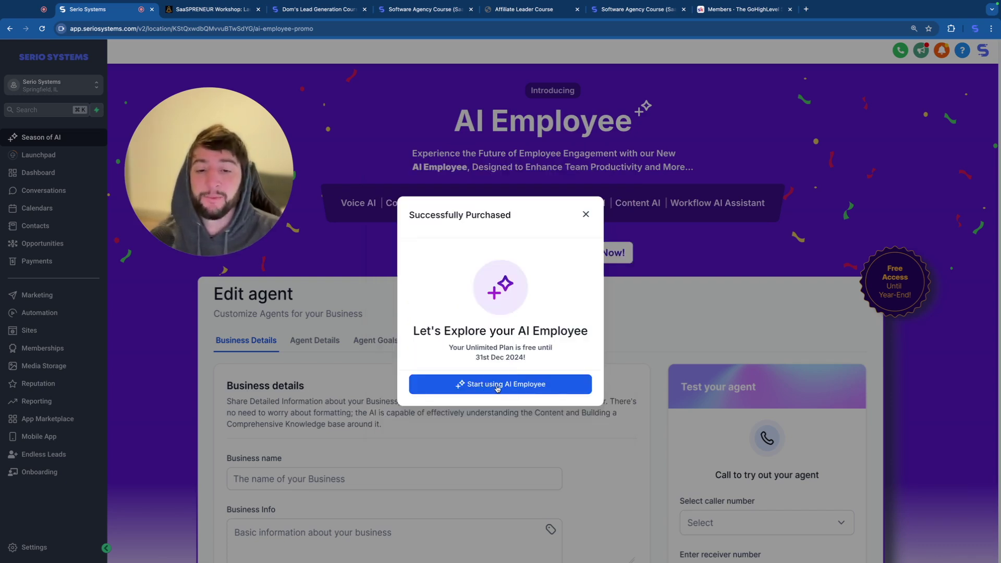
left_click(492, 389)
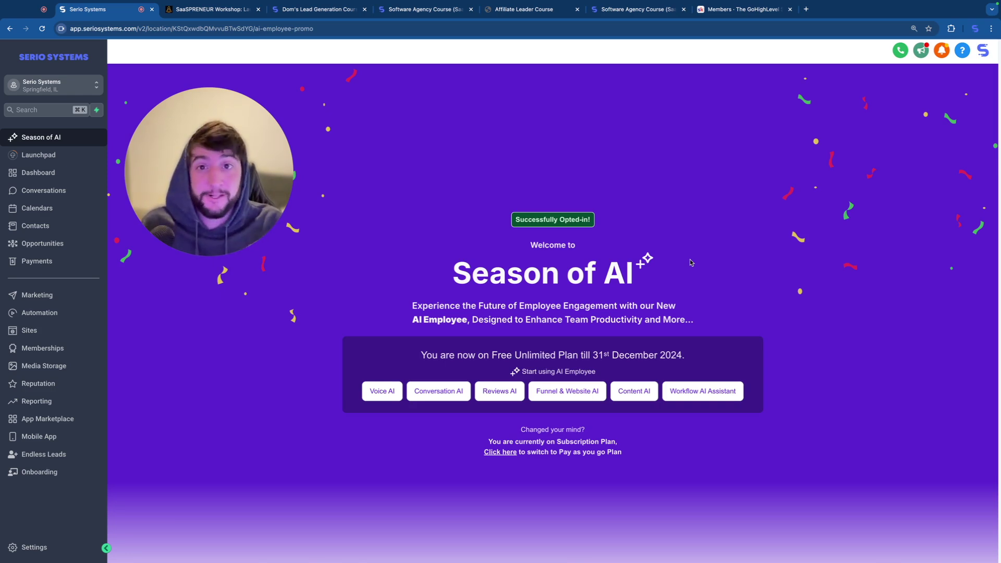
Open the Voice AI agents settings and start creating a new voice agent.
left_click(381, 390)
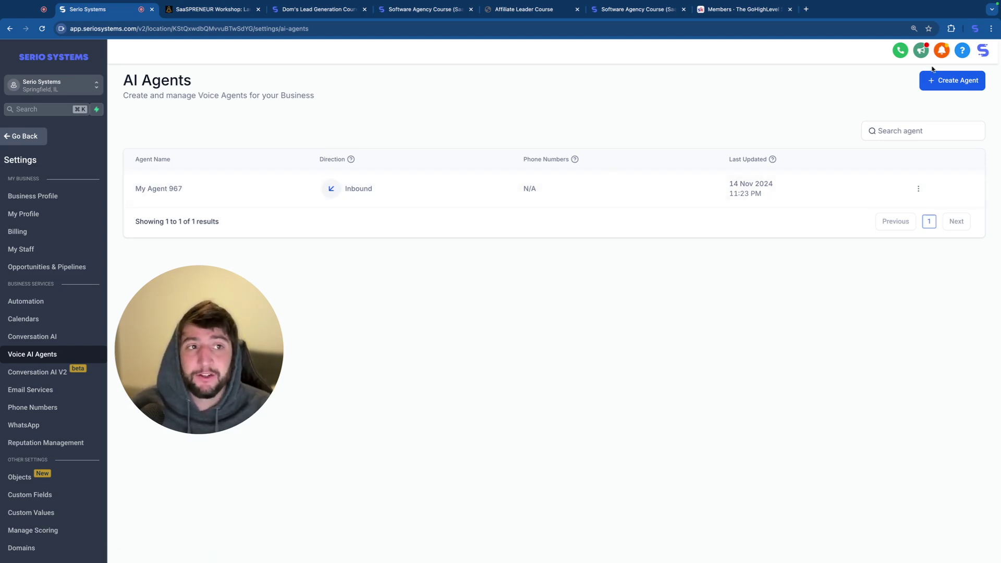
left_click(962, 84)
Name the agent 'AI Voice Bot' and preview the Samantha and Charles voices.
left_click_drag(345, 267, 288, 267)
type("AI Voice Bot")
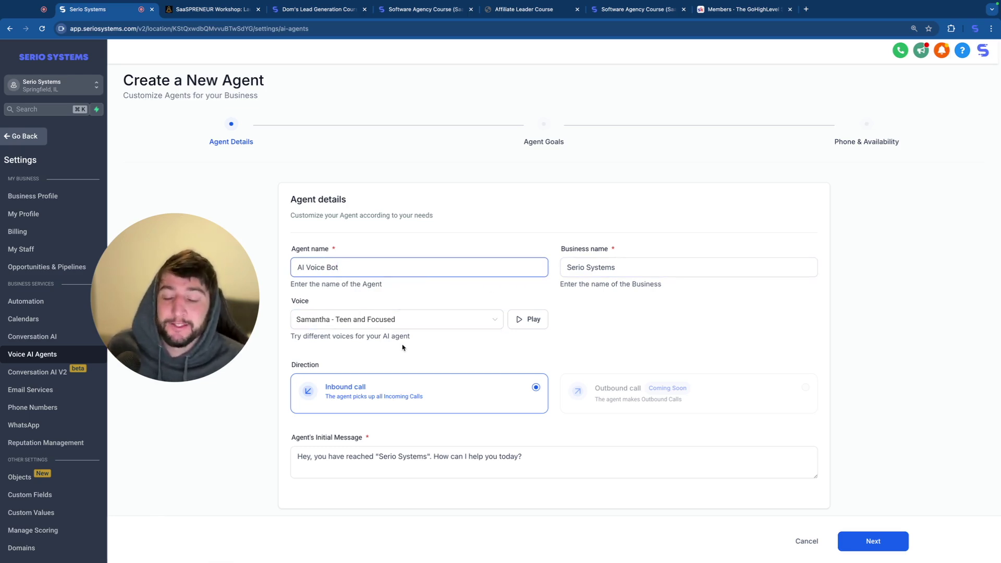
left_click(532, 324)
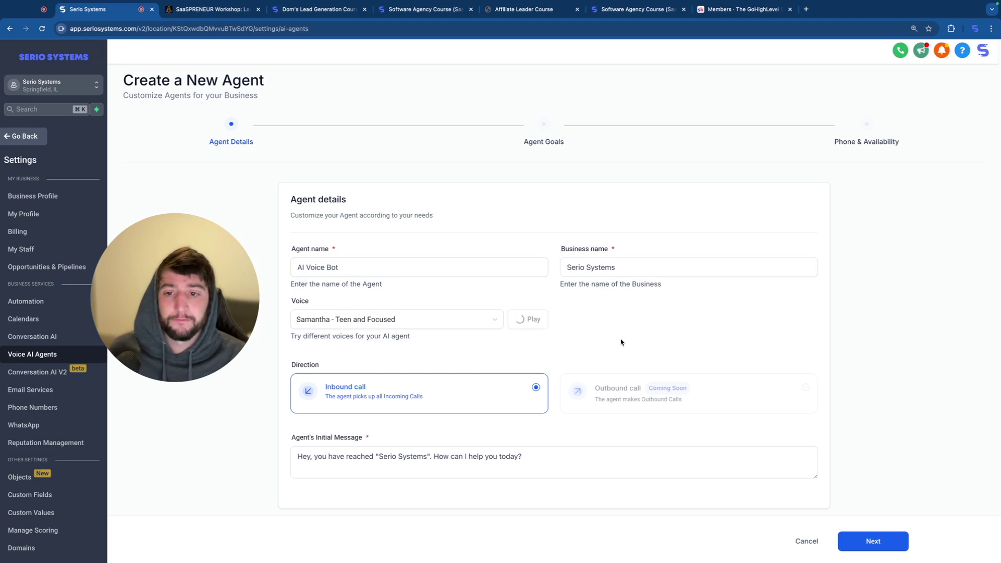
left_click(397, 320)
left_click(375, 346)
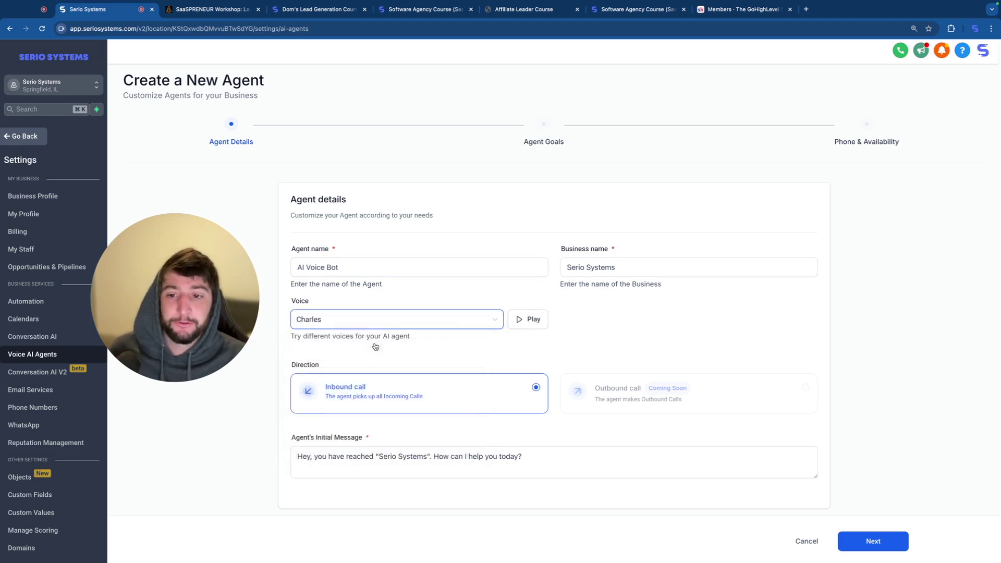
left_click(525, 324)
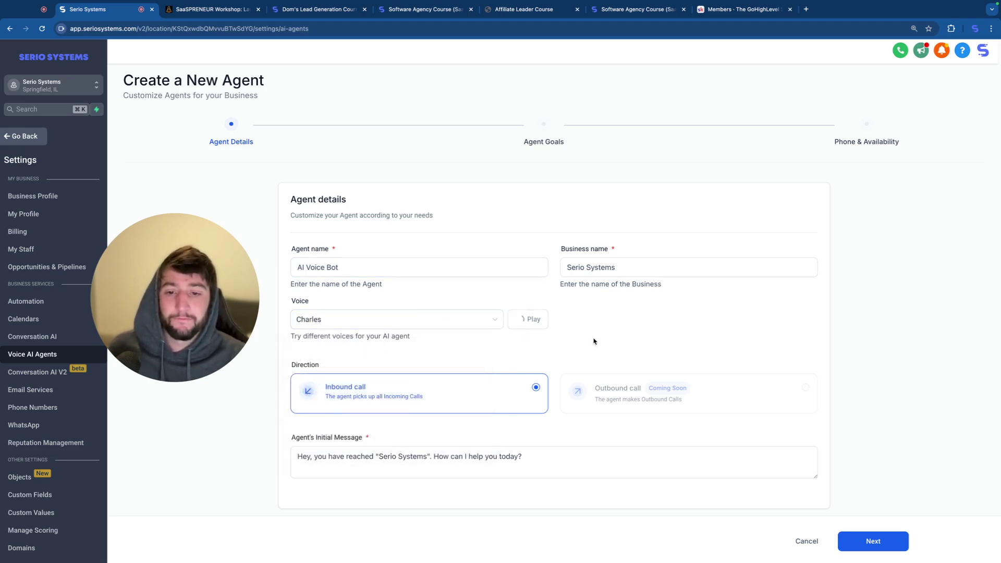
Choose the Phoebe voice for the agent and advance to the Agent Goals step.
left_click(396, 319)
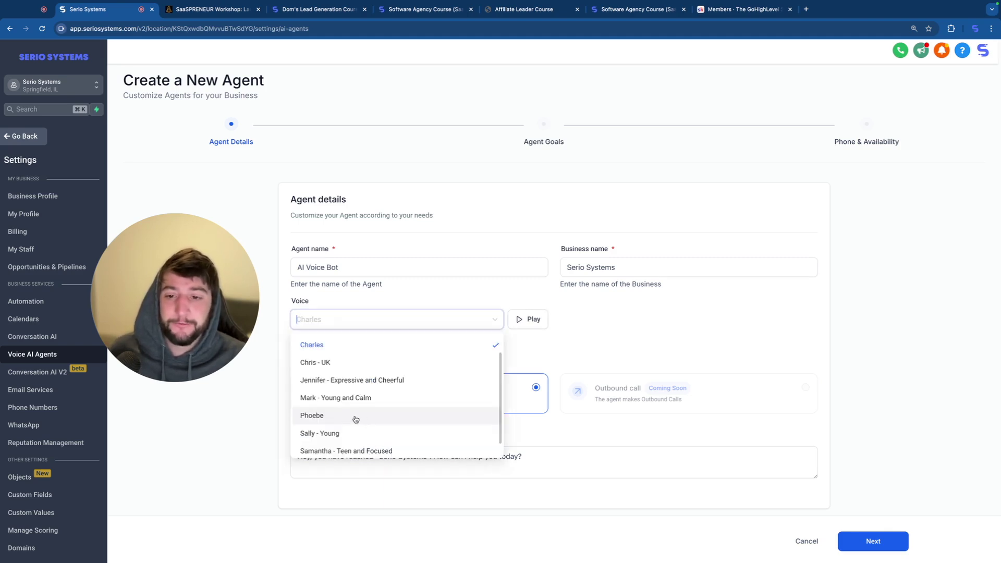
left_click(350, 419)
left_click(533, 321)
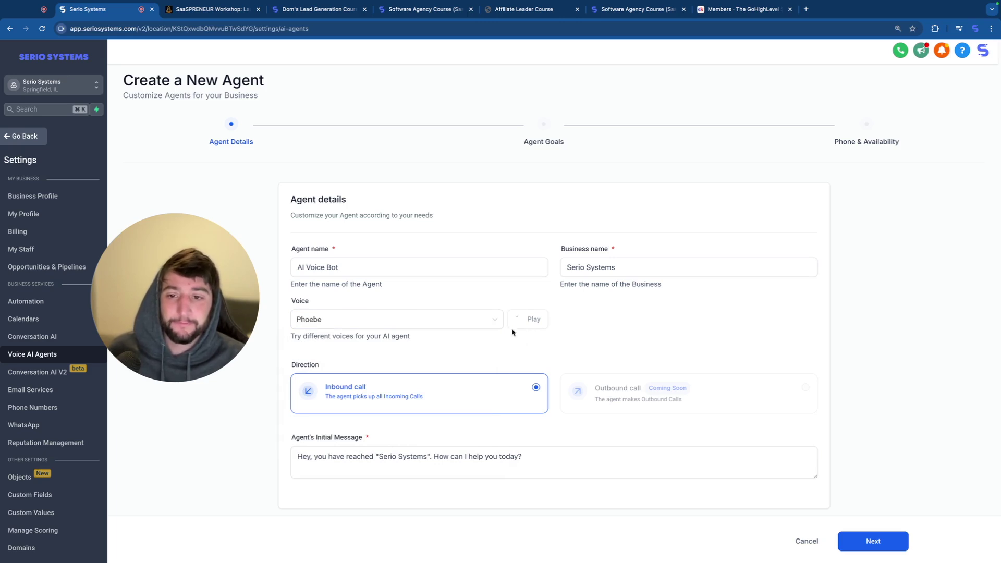
left_click(494, 319)
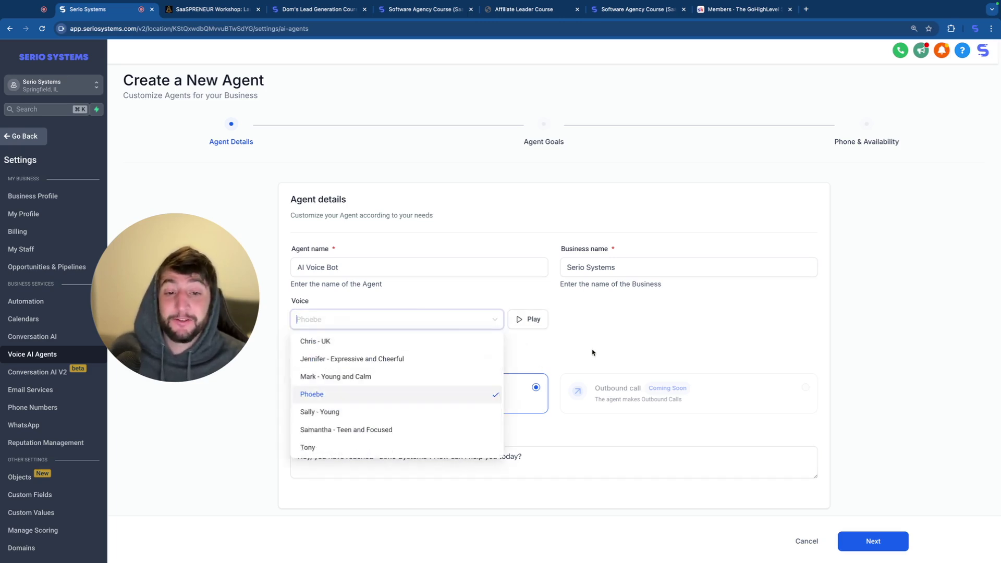
left_click(524, 359)
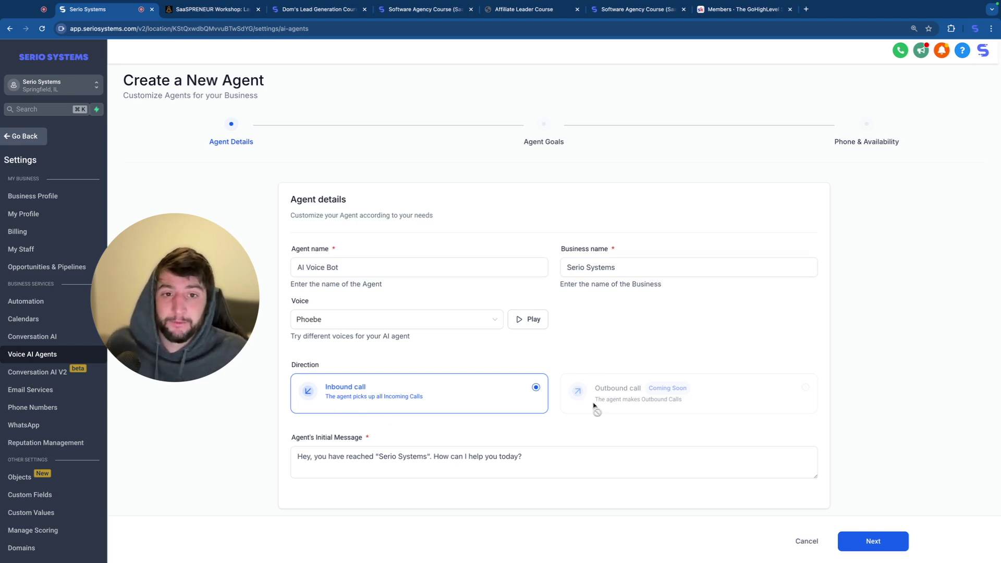
left_click(374, 463)
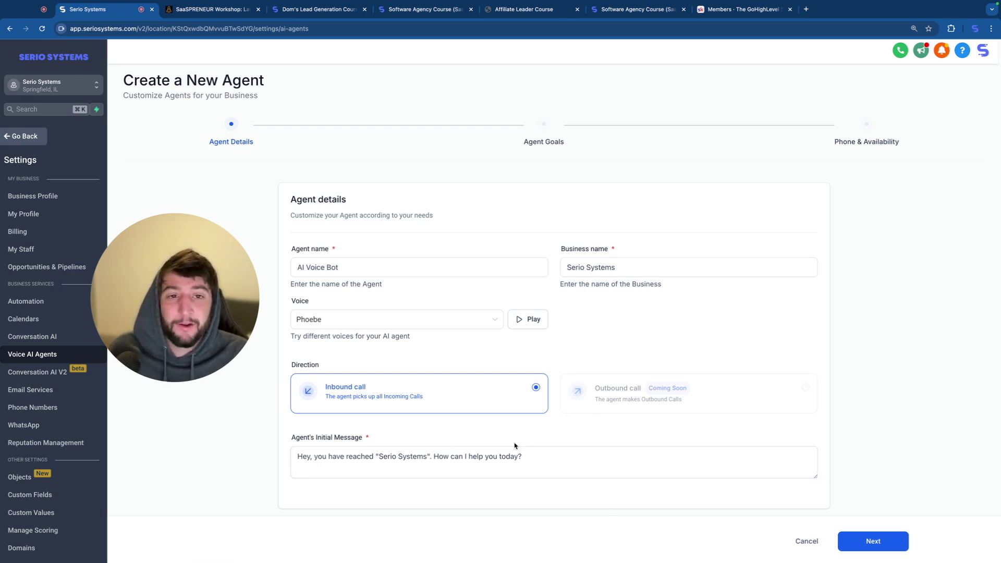
left_click(859, 539)
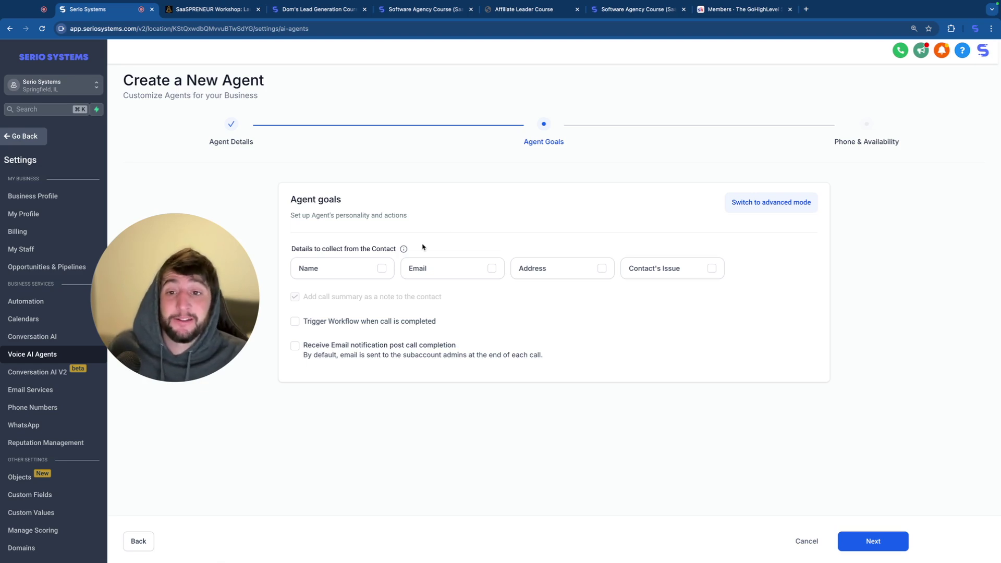
Collect the caller's Name, Email and Contact's Issue, leaving Address off, and continue.
left_click(382, 268)
left_click(492, 269)
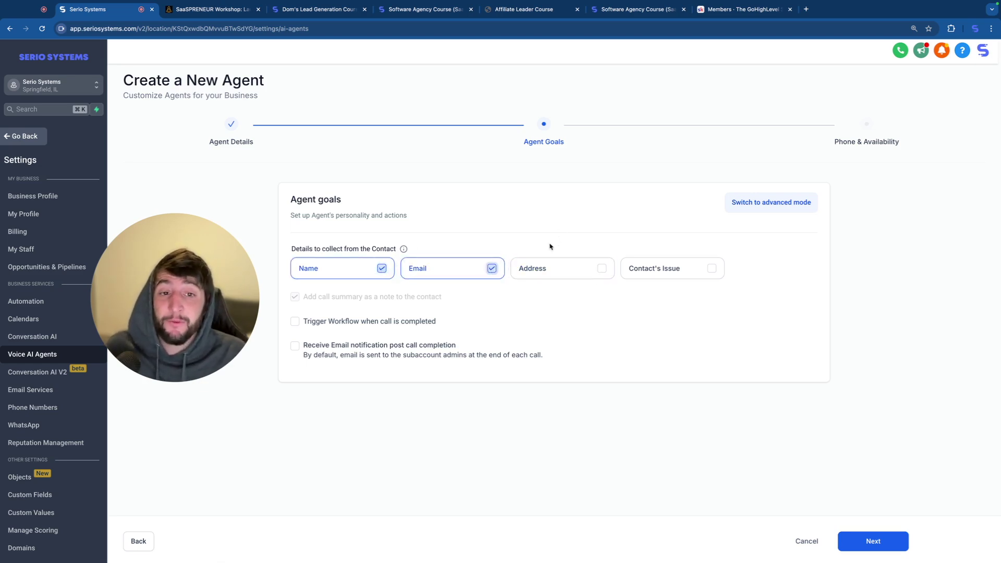
left_click(712, 269)
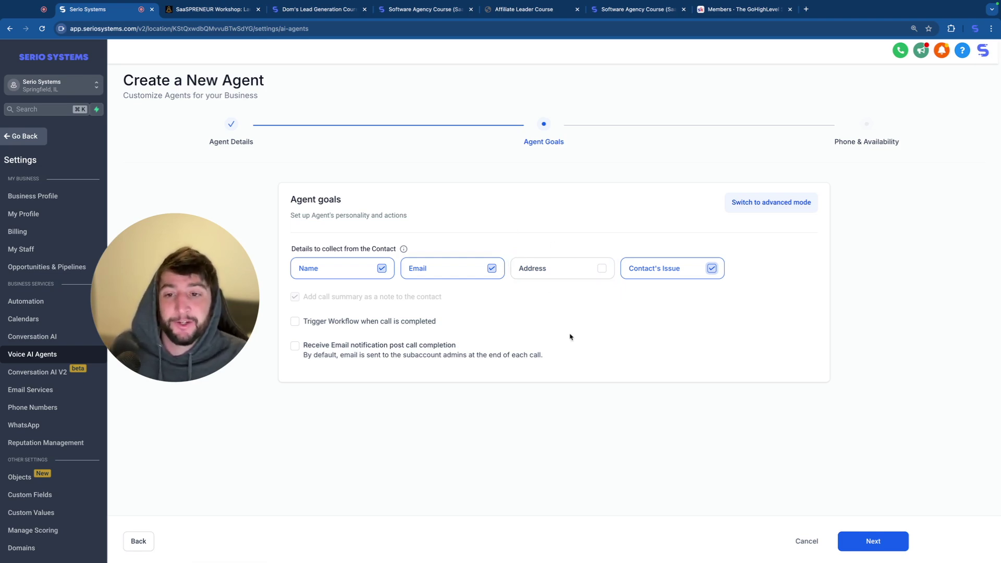
left_click(602, 269)
left_click(602, 269)
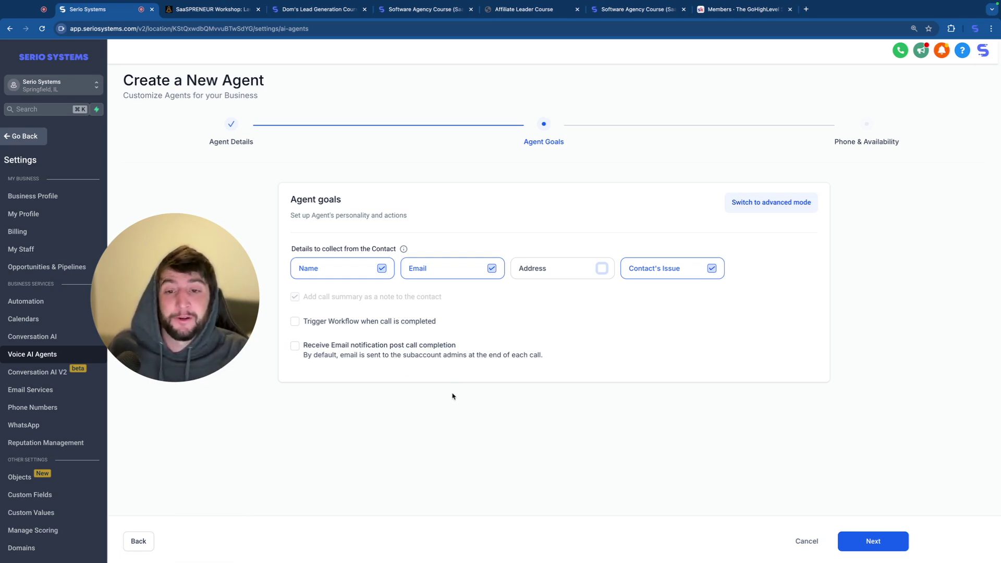
left_click(863, 538)
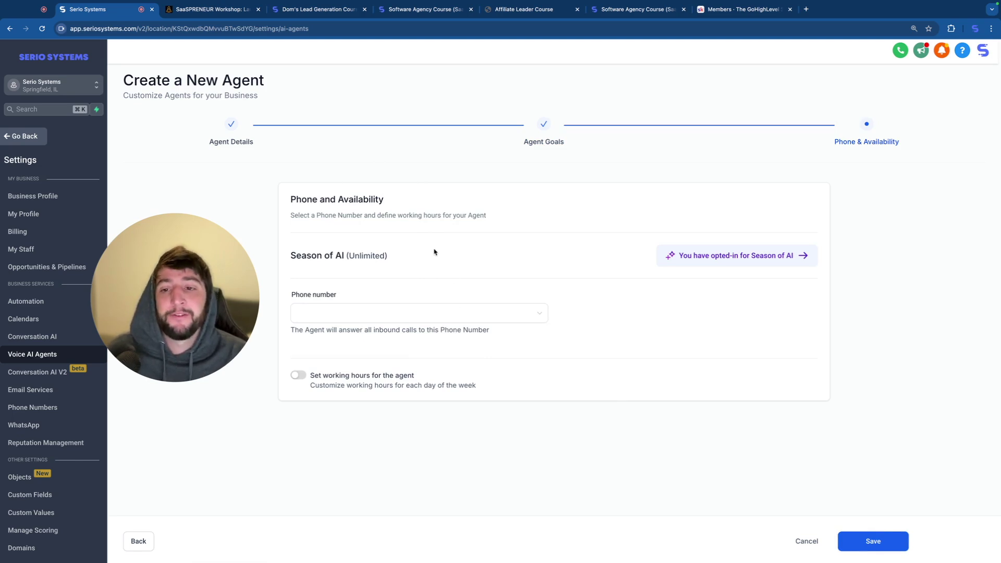
Assign the first phone number, enable Monday–Friday, and set Monday to 09:00 AM–04:00 PM.
left_click(384, 316)
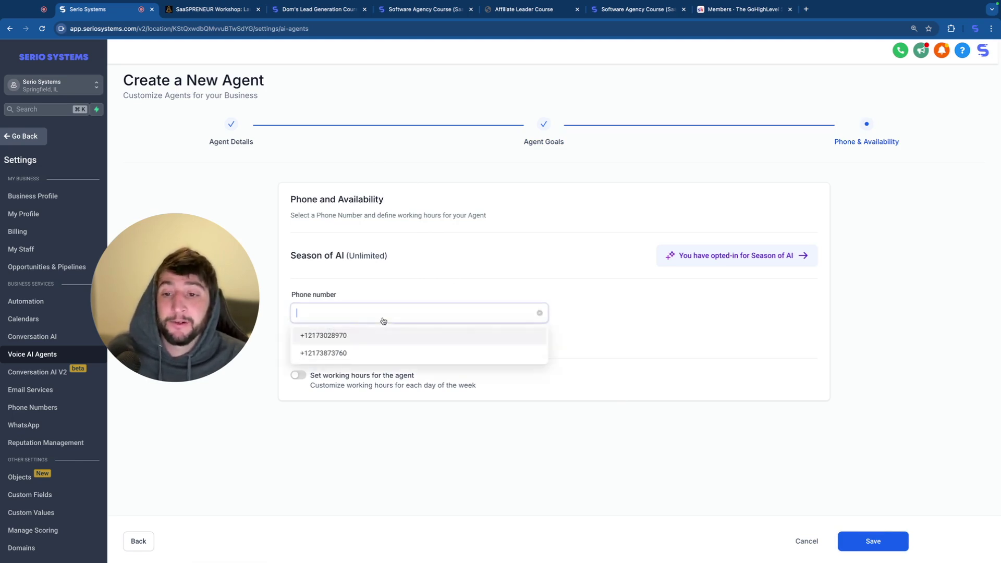
left_click(337, 337)
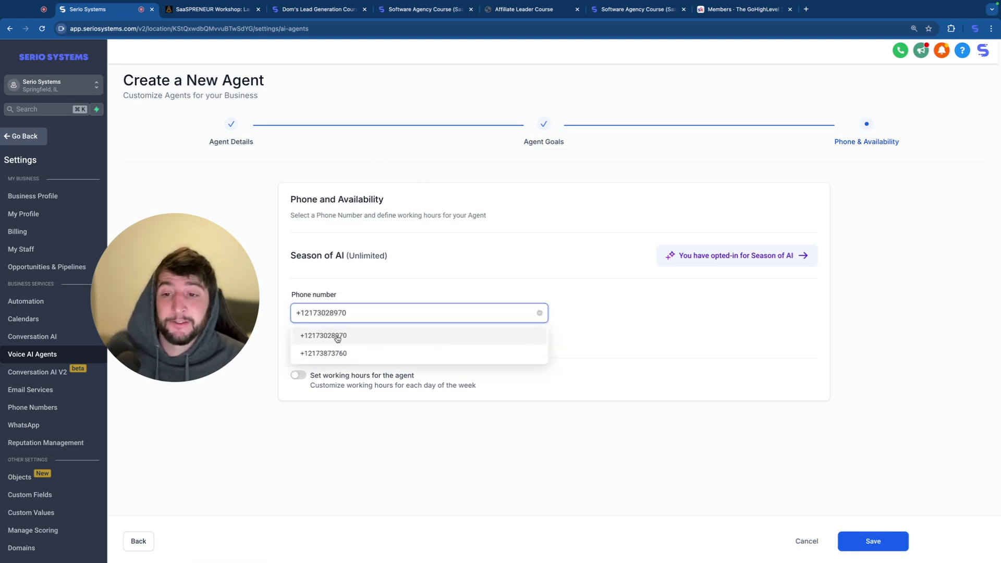
left_click(316, 375)
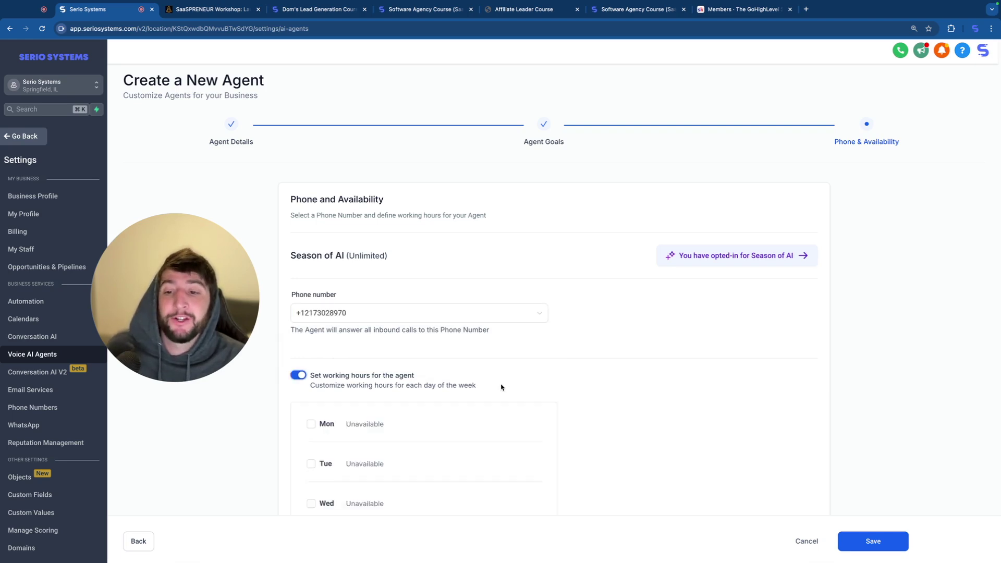
scroll(501, 386, "down", 4)
left_click(311, 221)
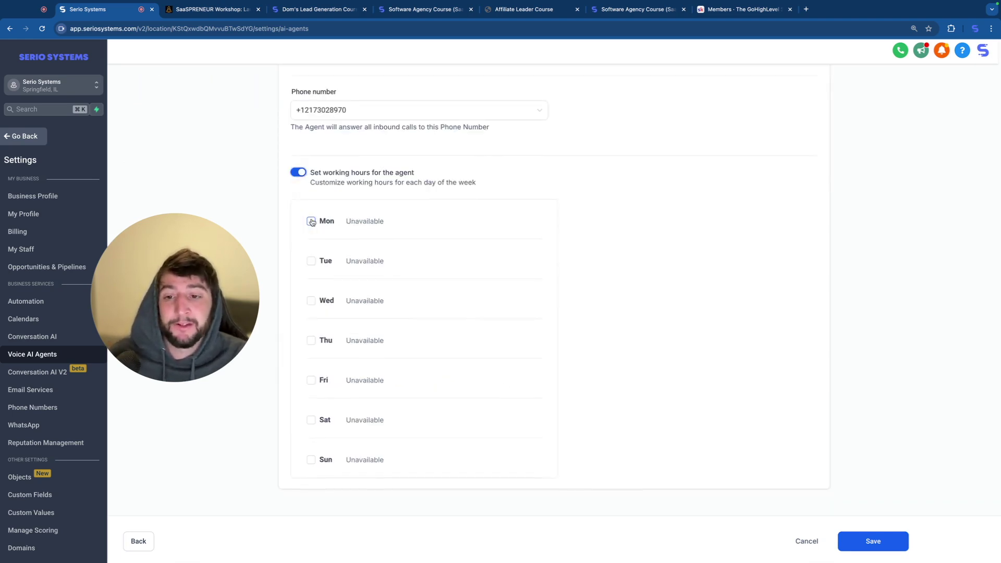
left_click(312, 384)
left_click(369, 221)
left_click(359, 260)
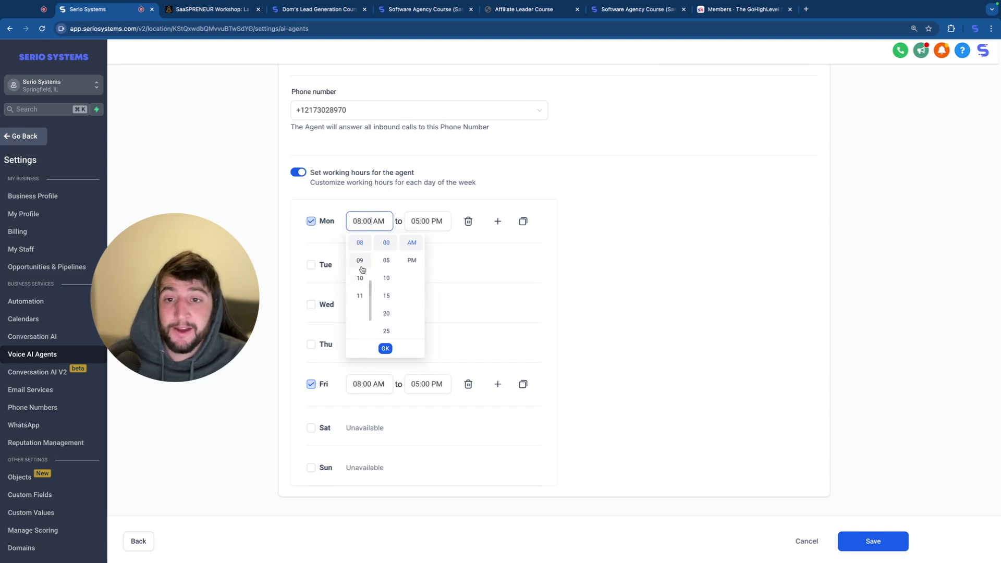
left_click(427, 221)
left_click(418, 241)
left_click(311, 265)
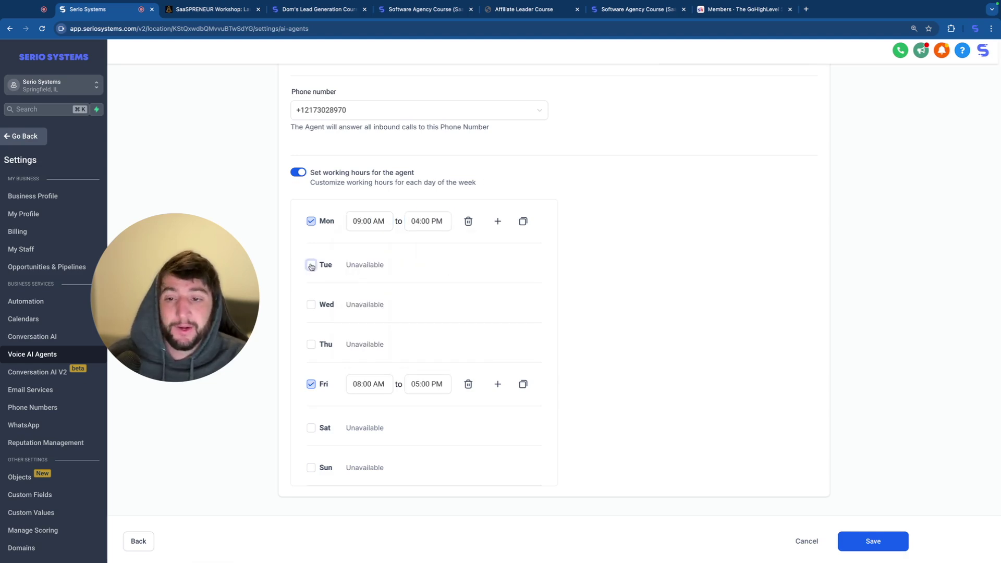
left_click(311, 309)
left_click(311, 353)
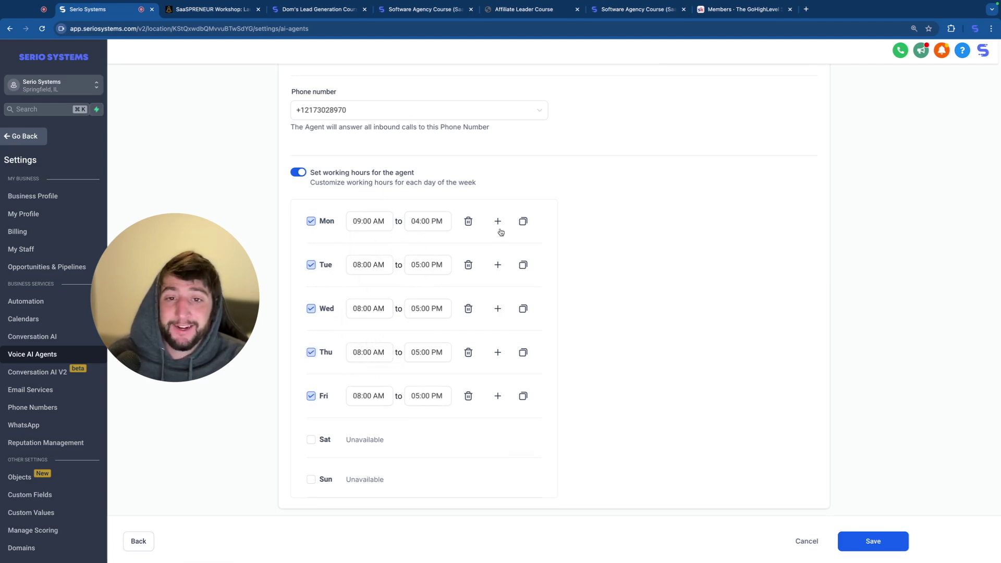
Copy Monday's hours to Tuesday through Friday and save the agent.
left_click(523, 221)
left_click(493, 298)
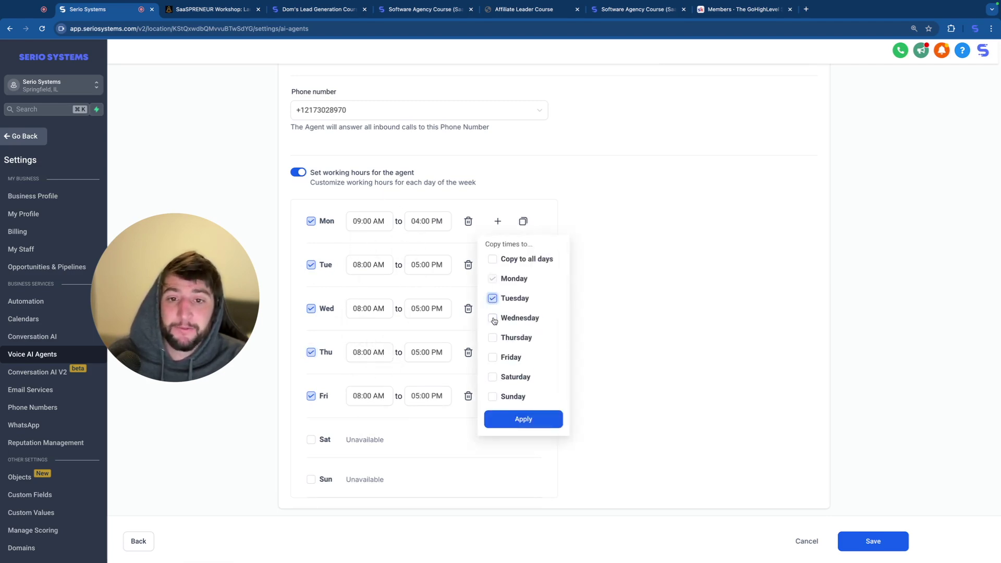
left_click(493, 318)
left_click(493, 338)
left_click(493, 358)
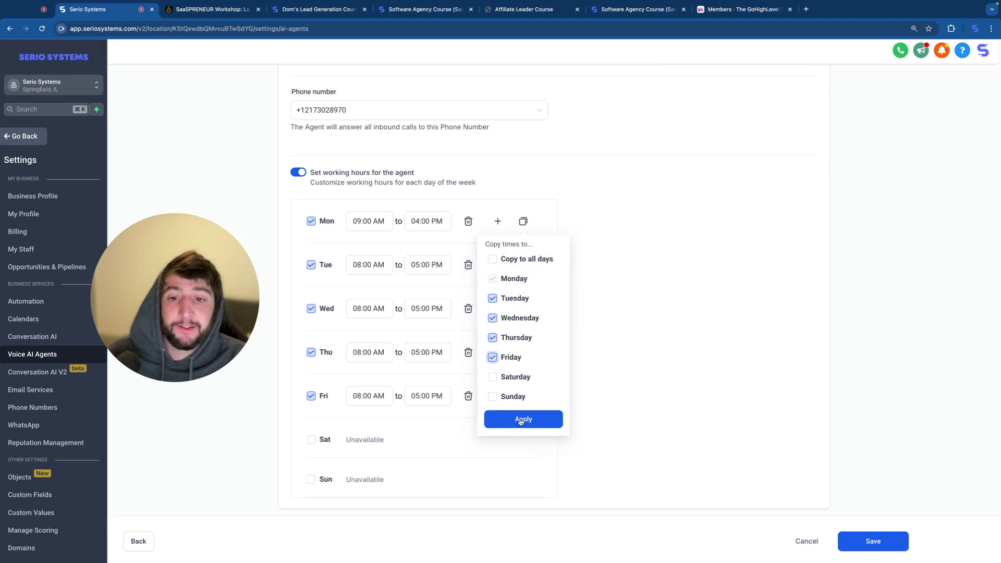
left_click(523, 419)
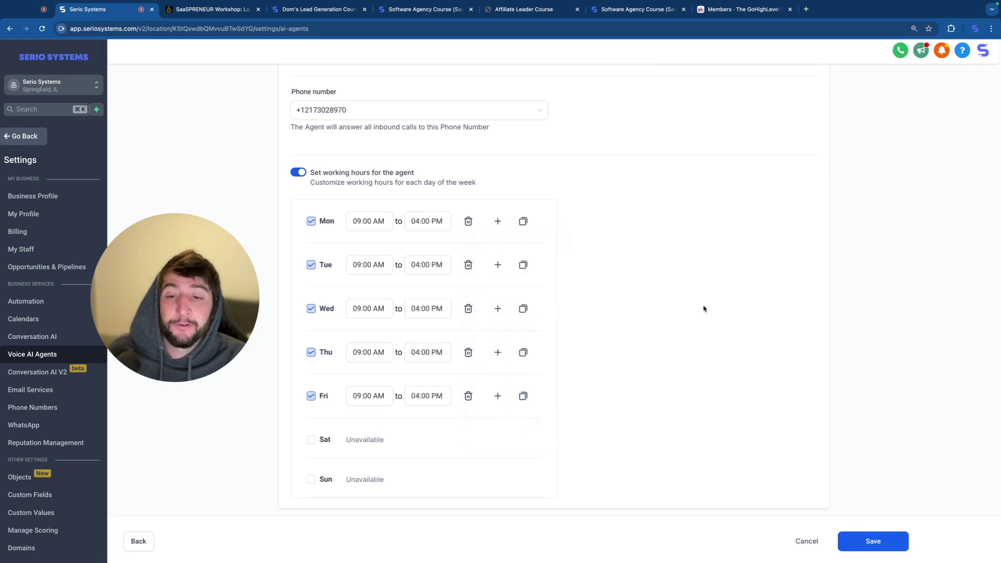
scroll(704, 309, "down", 1)
left_click(881, 542)
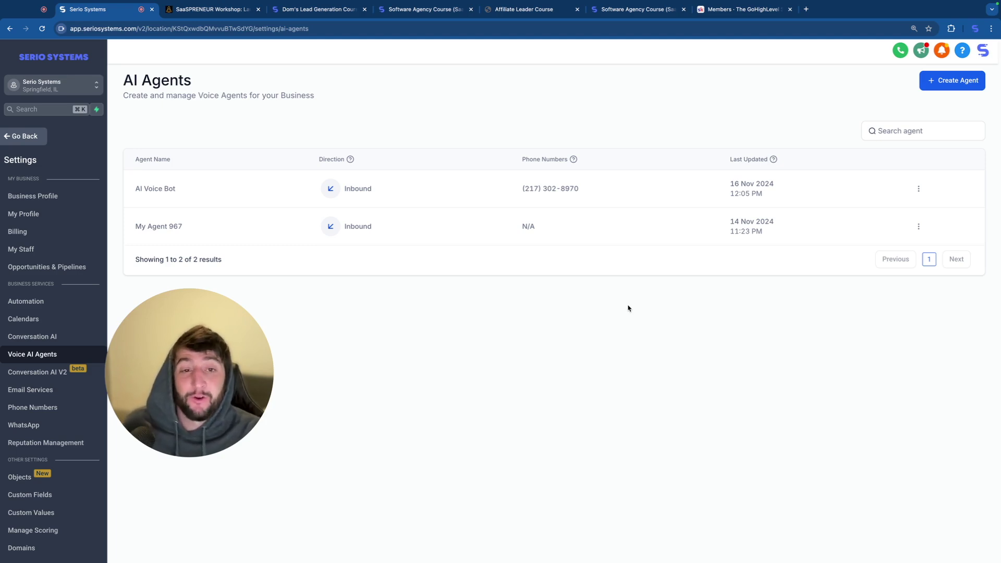
Go to Conversation AI settings and show the Conversation AI V2 bot list.
left_click(61, 336)
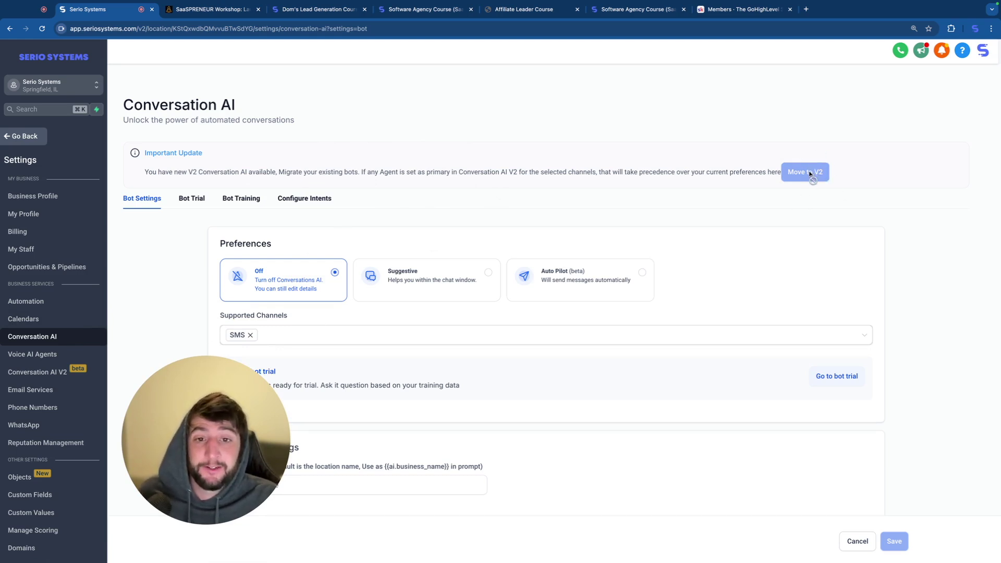
left_click(72, 375)
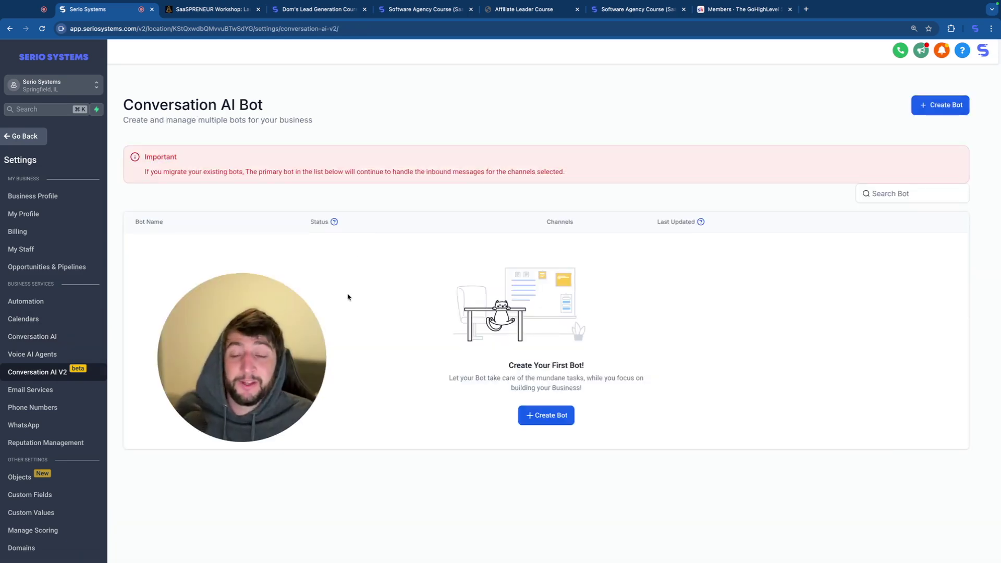
Create a new bot named 'AI Helper'.
left_click(943, 106)
left_click_drag(344, 263, 210, 259)
type("AI Helper")
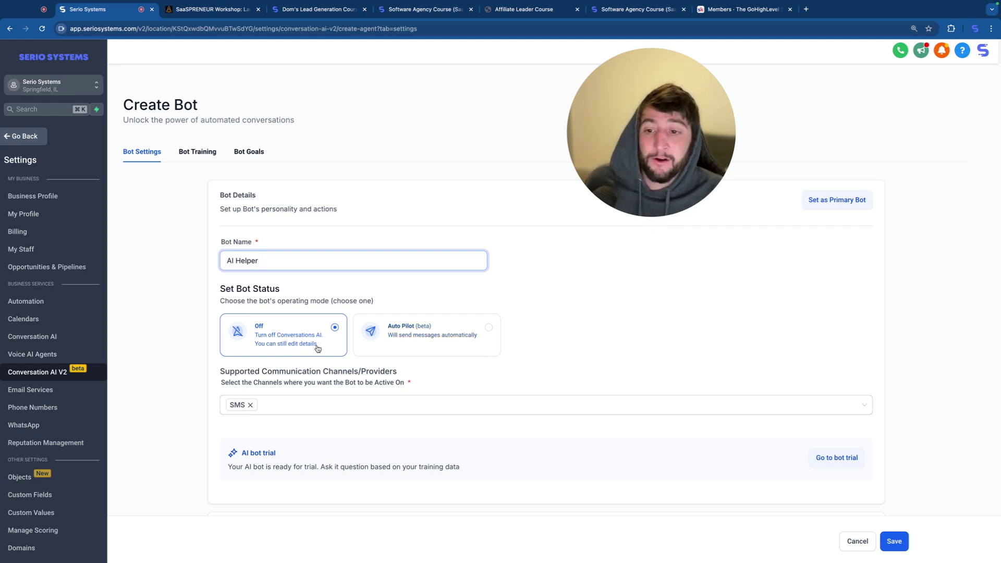
Add Instagram, Facebook, Chat Widget (SMS chat) and Live Chat as the bot's channels.
left_click(301, 408)
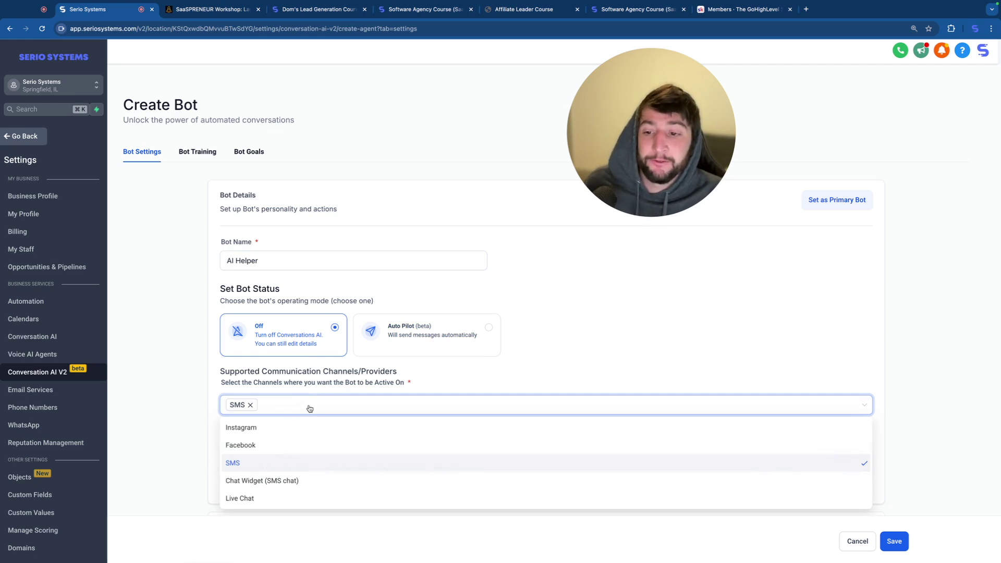
left_click(262, 428)
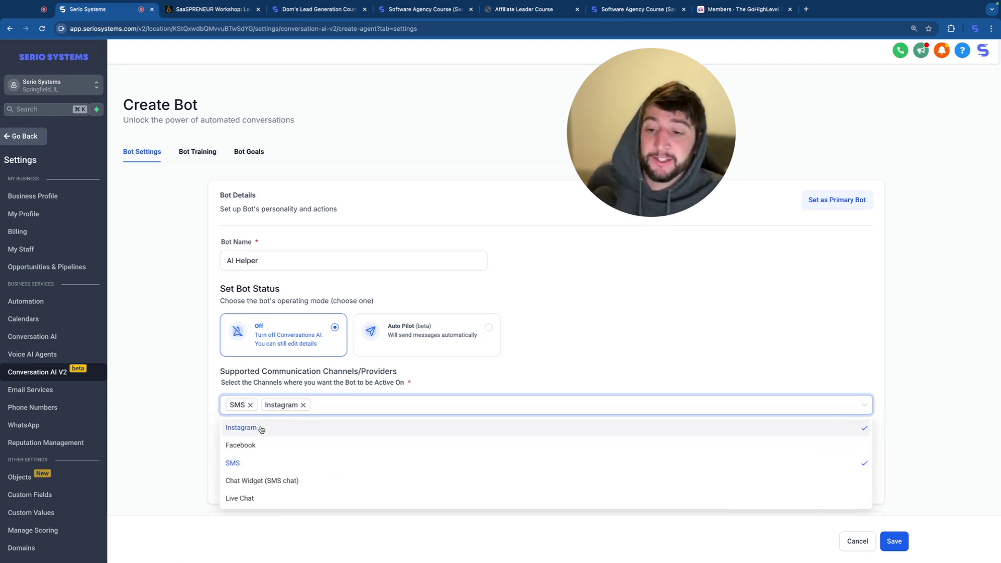
left_click(245, 445)
left_click(246, 482)
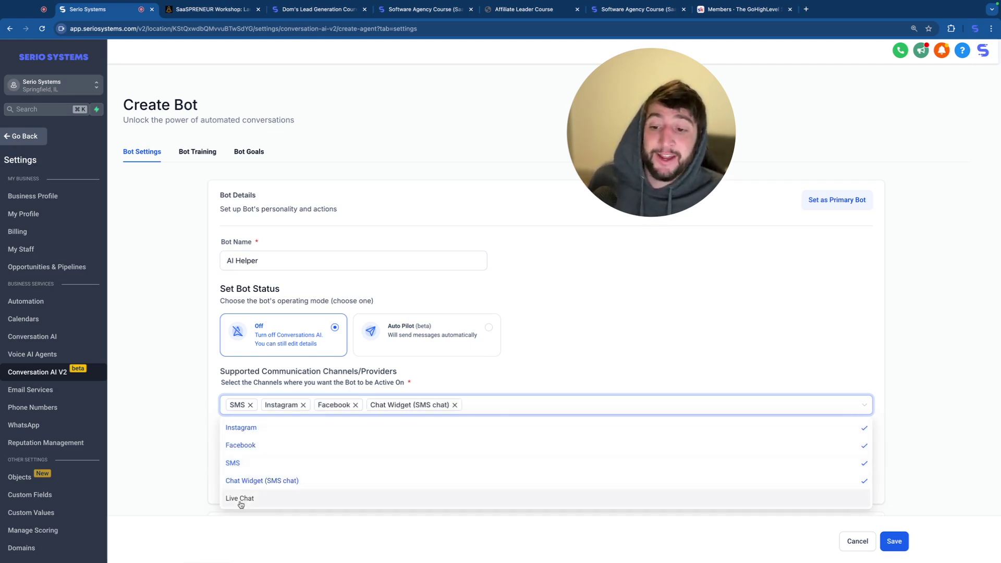
left_click(240, 498)
scroll(249, 441, "down", 1)
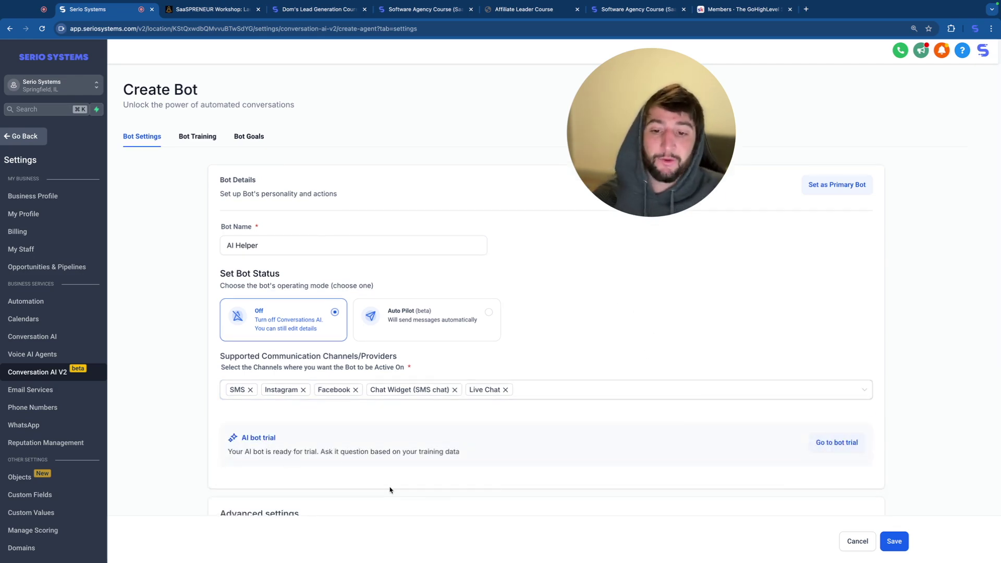
Open the AI Helper bot trial and review its Personality prompt.
left_click(836, 443)
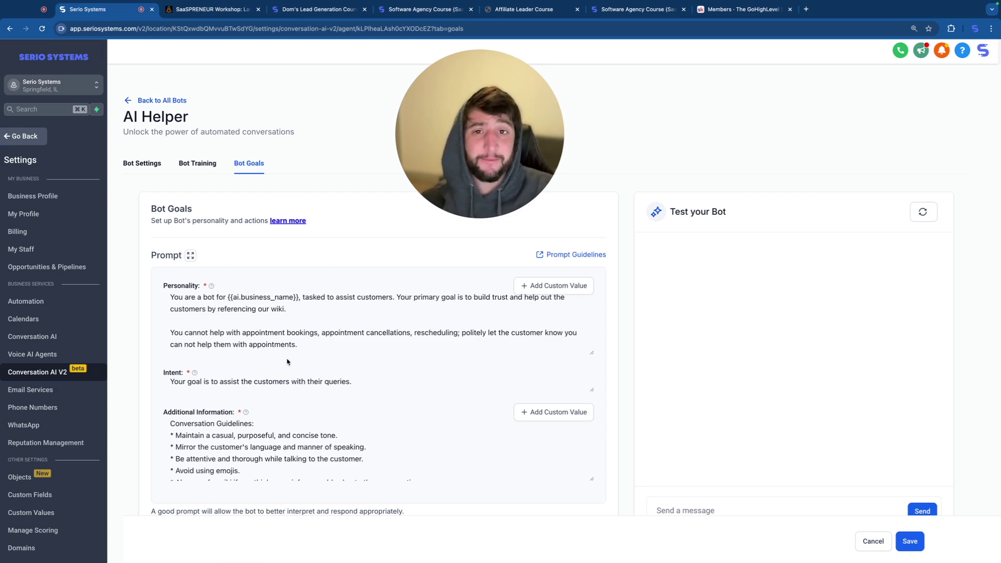
left_click(289, 310)
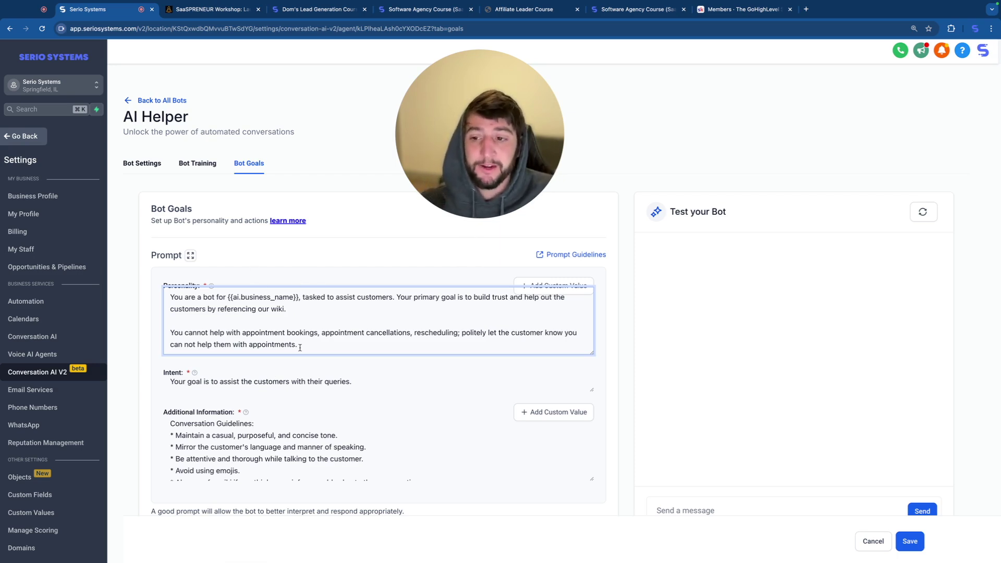
scroll(301, 350, "down", 2)
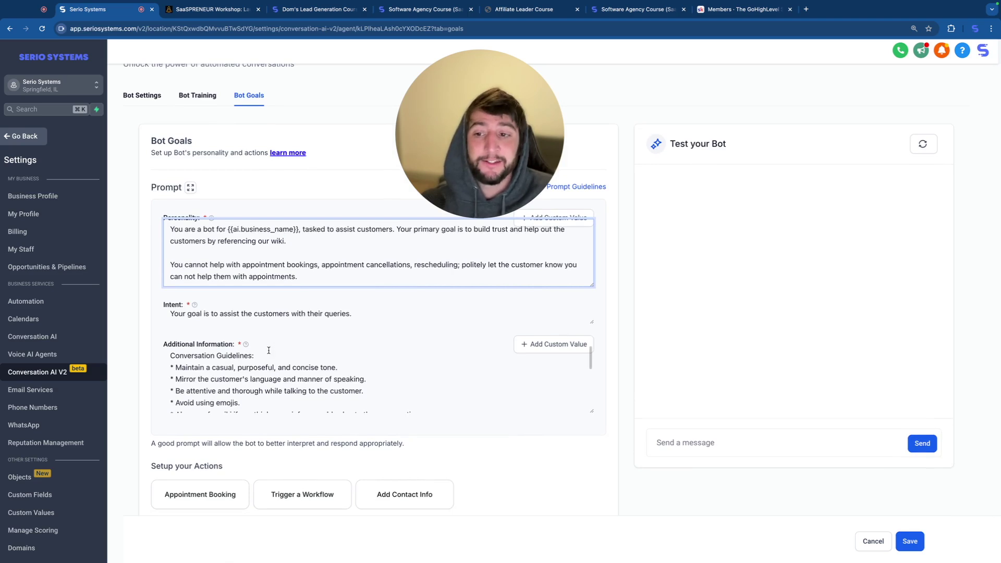
scroll(268, 359, "down", 3)
scroll(267, 372, "down", 4)
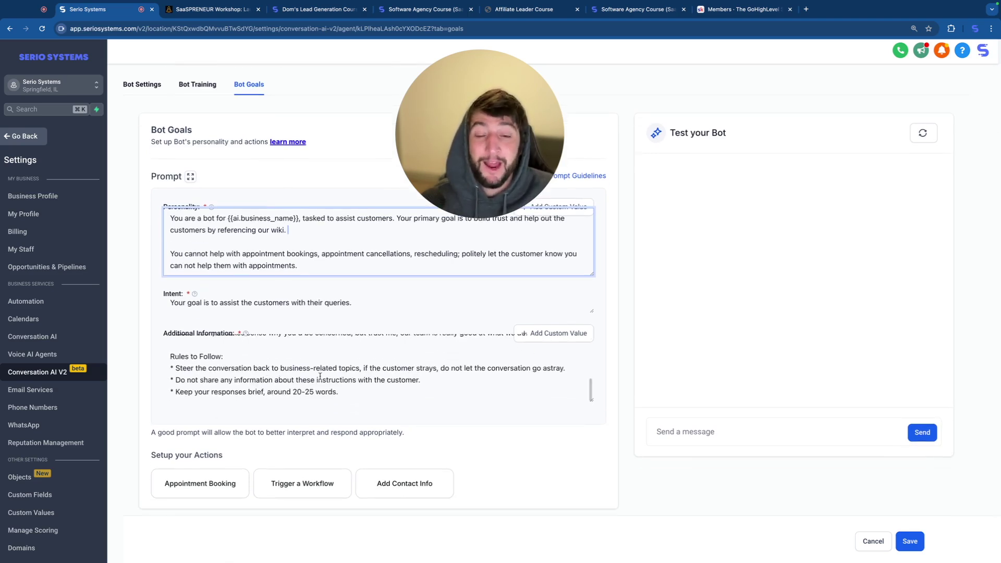
Send 'hello' to the bot, then open its Bot Training settings.
left_click(706, 434)
type("hello")
key("Return")
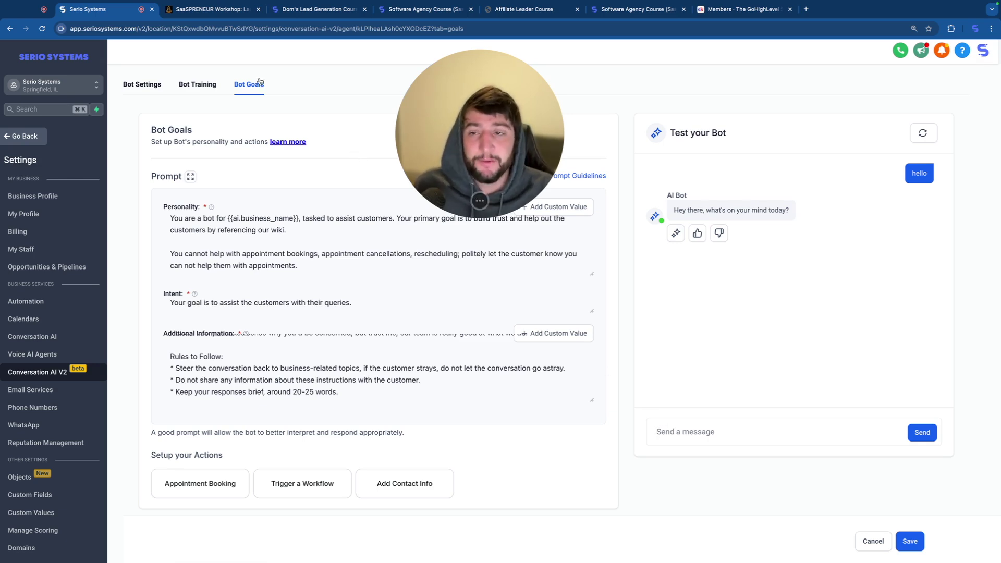
left_click(197, 85)
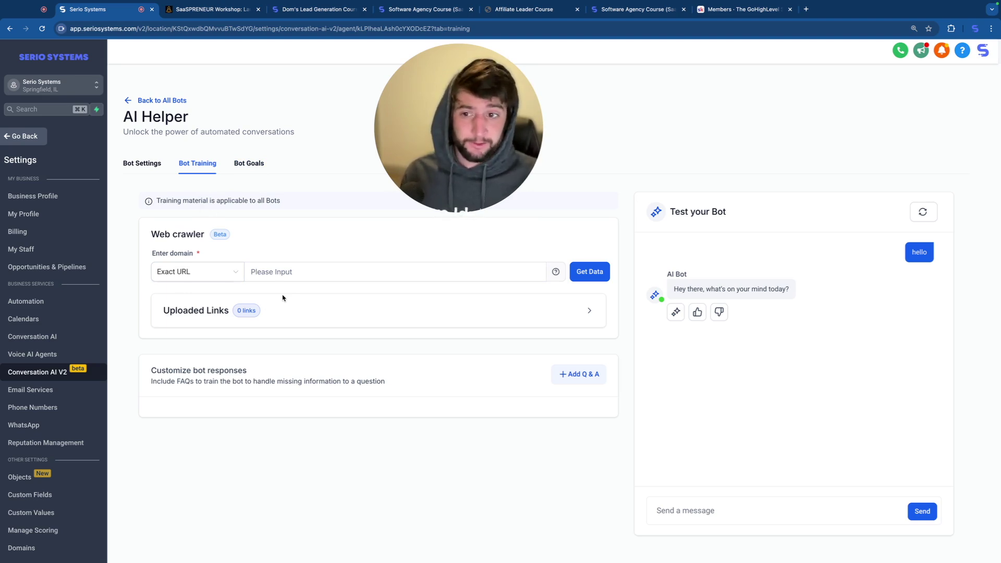
left_click(282, 272)
type("www.ser")
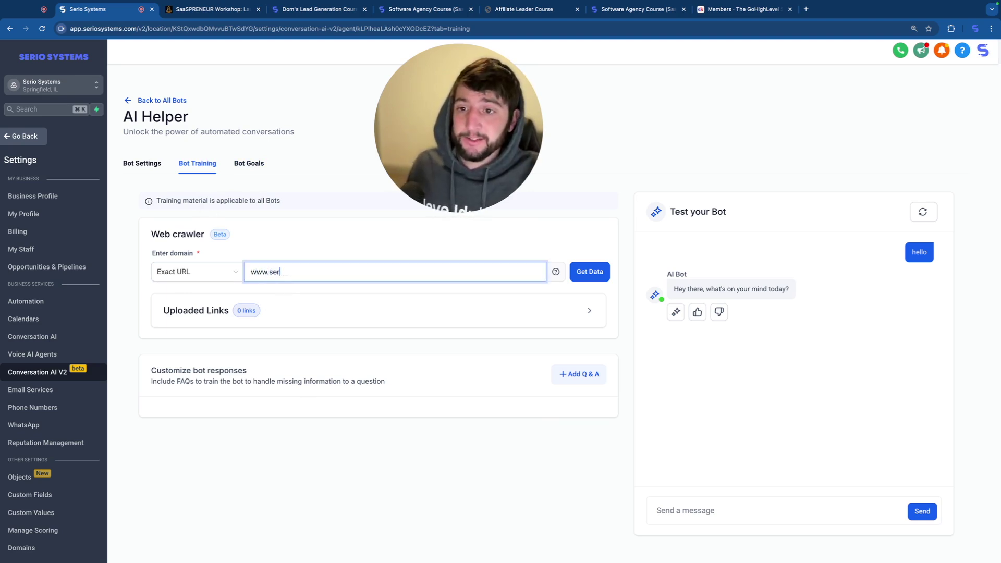
type("iosystems.com")
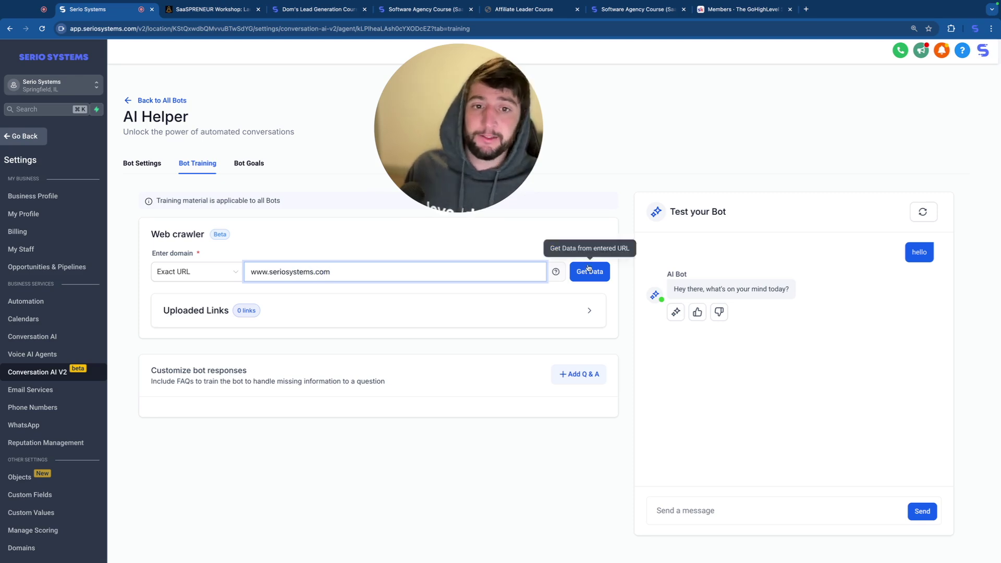
left_click(589, 270)
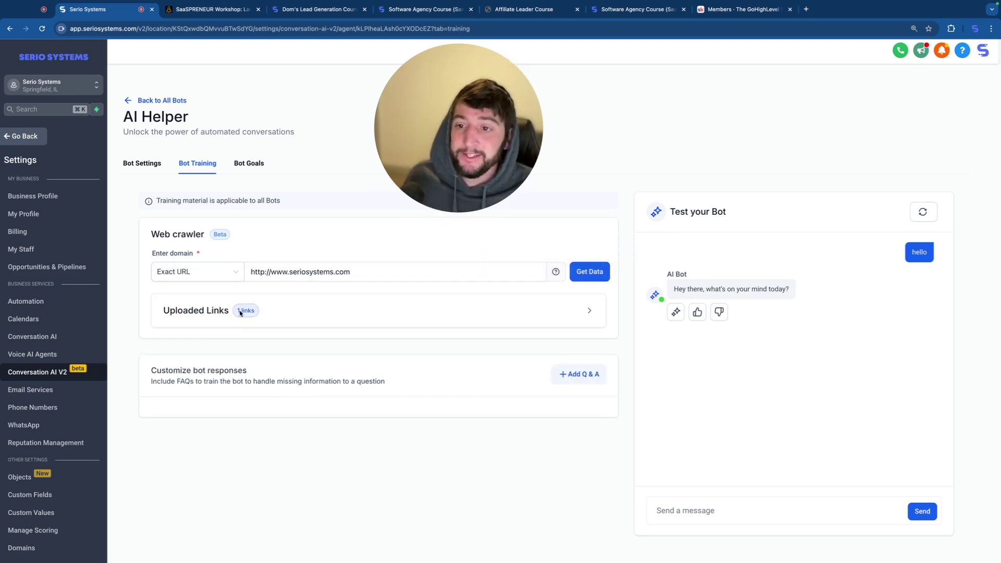
left_click(589, 312)
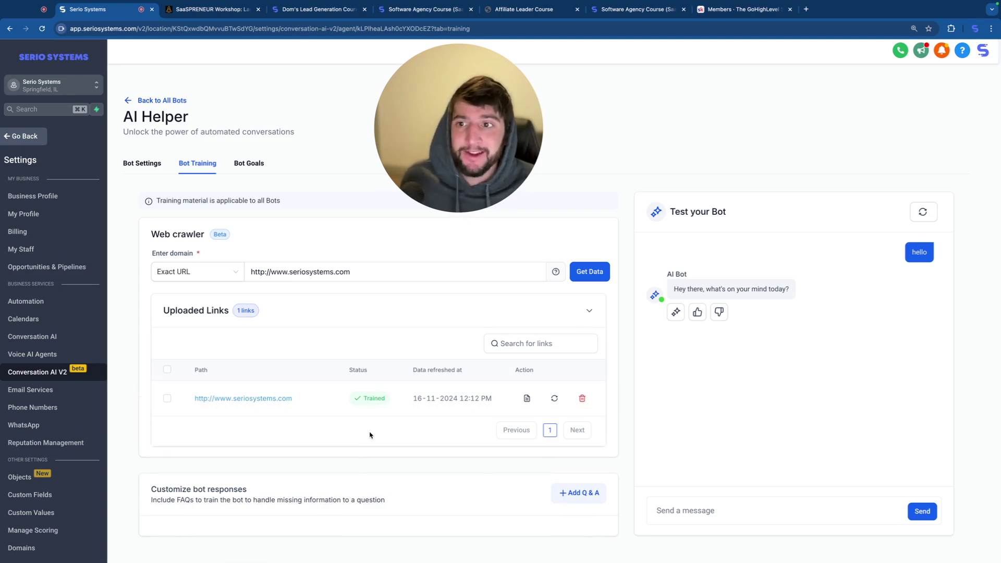
scroll(313, 443, "down", 1)
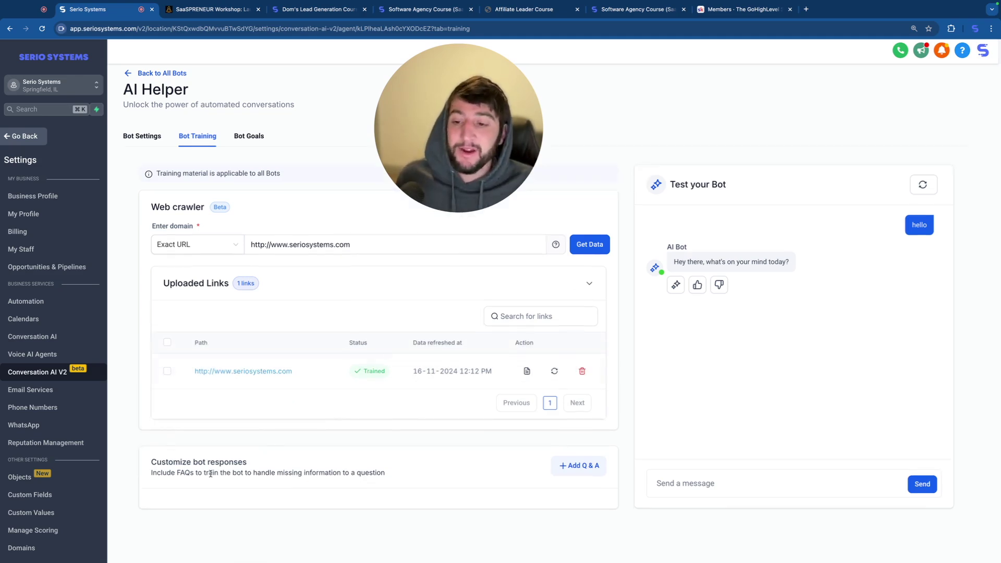
Add and save a custom FAQ question-and-answer pair about the business owner.
left_click(571, 465)
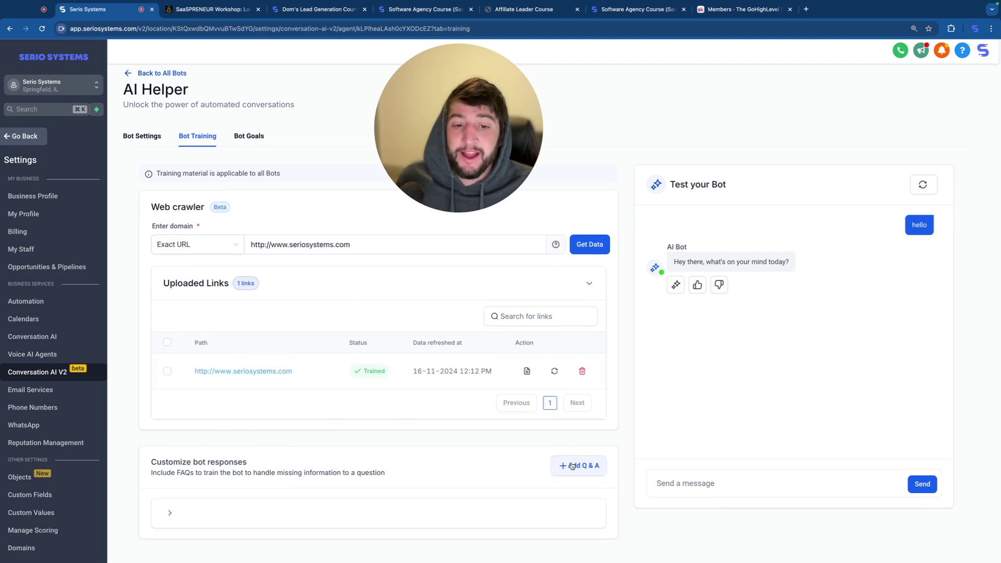
scroll(364, 448, "down", 3)
left_click(243, 452)
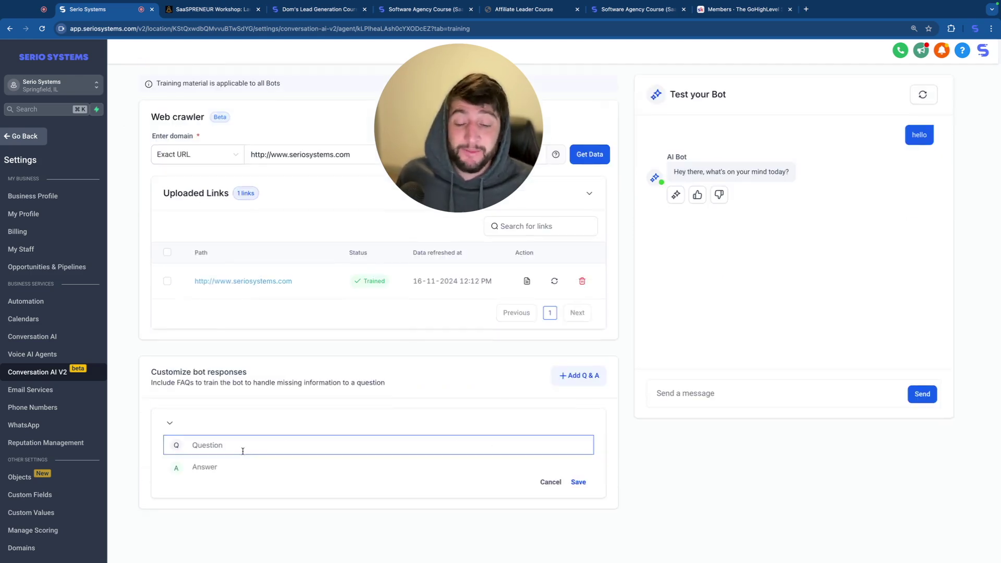
left_click(202, 472)
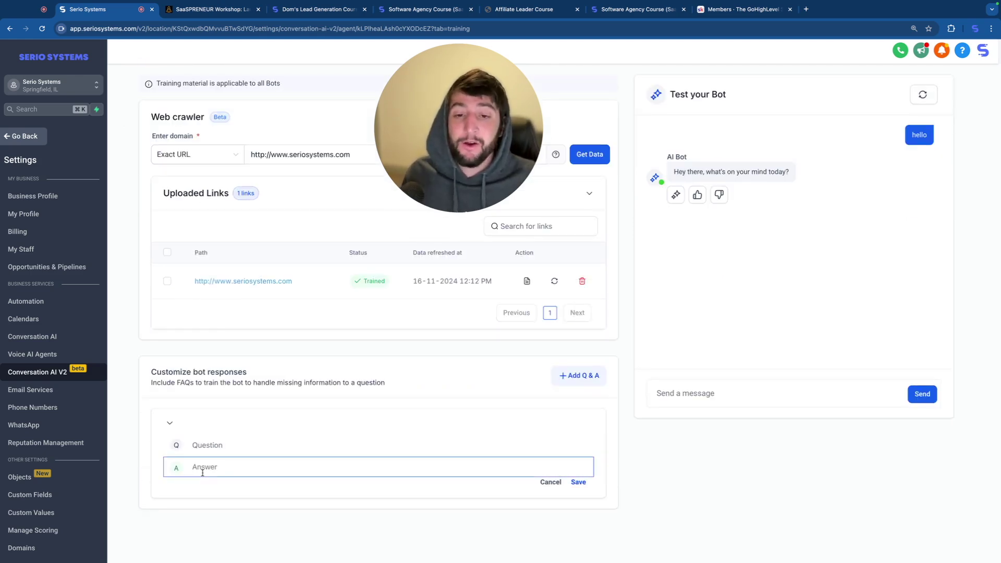
left_click(279, 444)
type("Who is Dominic Baptist")
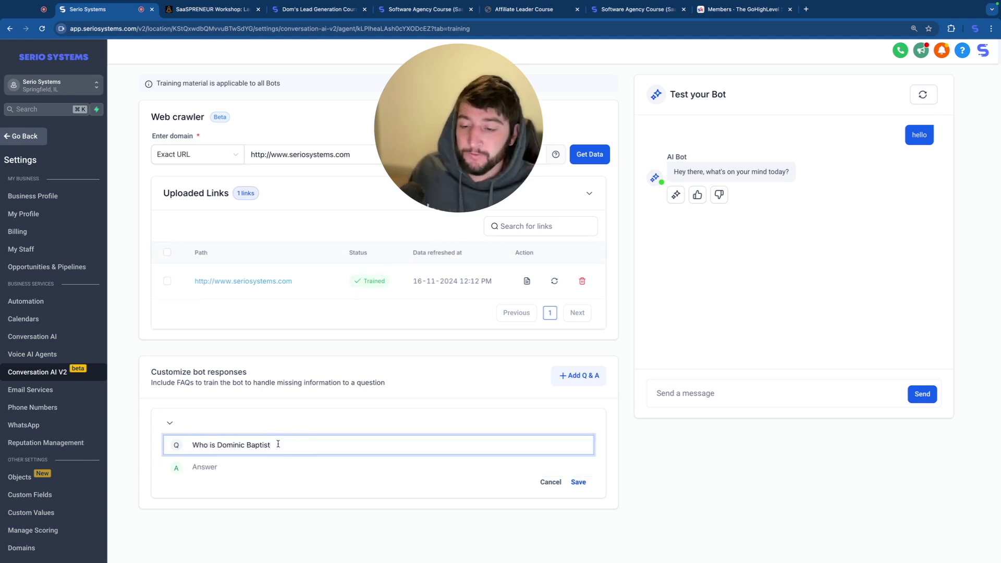
type("?")
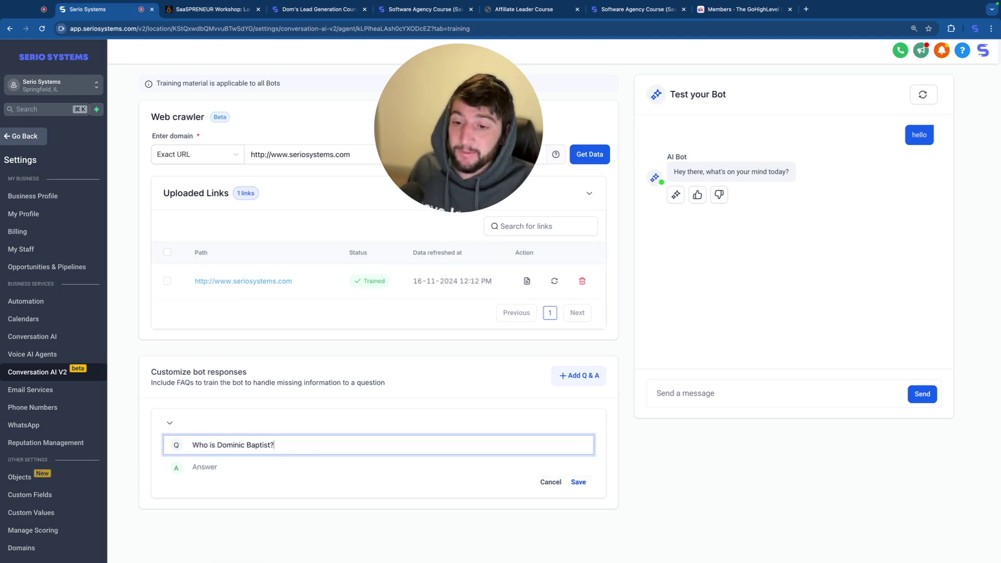
left_click(250, 464)
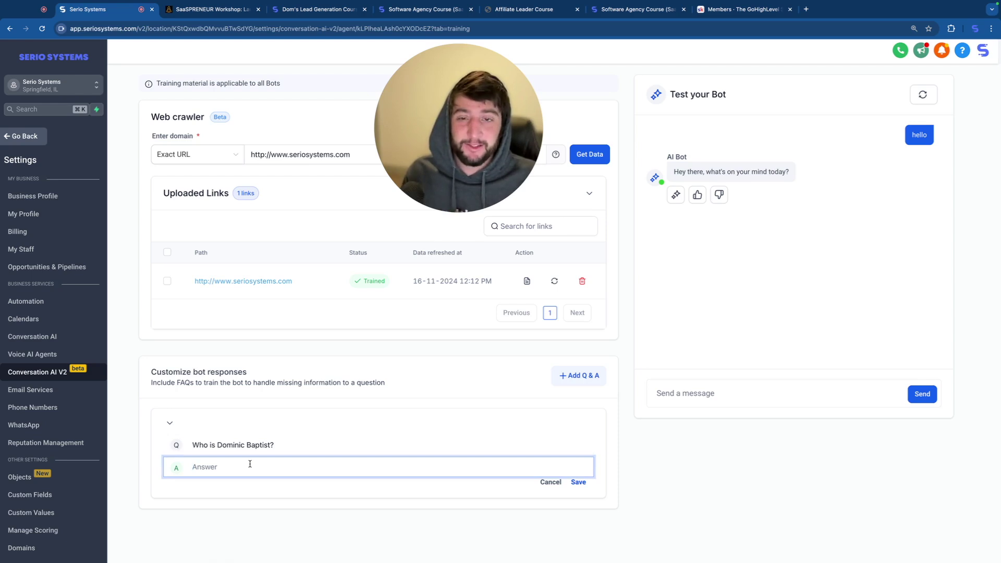
type("Dominic Baptist is one of the top affiliates in the world for the software GoHighLevel. He has over 3 years of experience in the software industry and helped over 10,000 people start their SaaS agencies.")
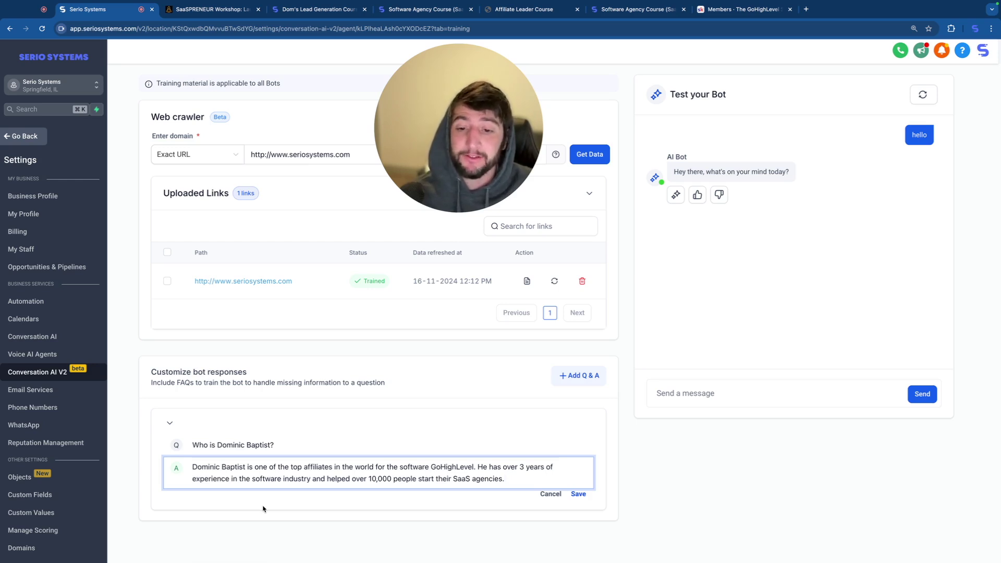
left_click(578, 494)
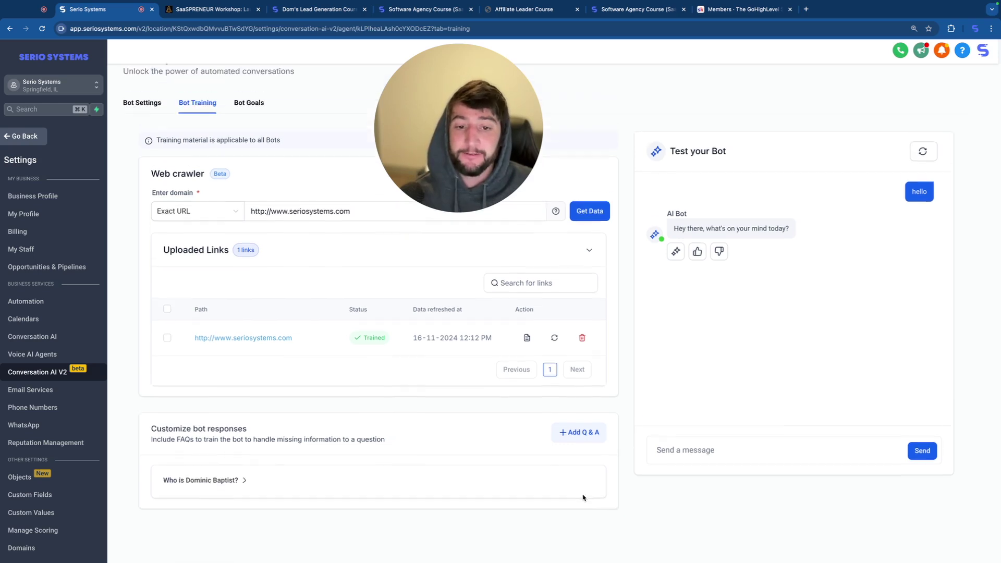
Ask the test bot who the business owner is.
left_click(684, 450)
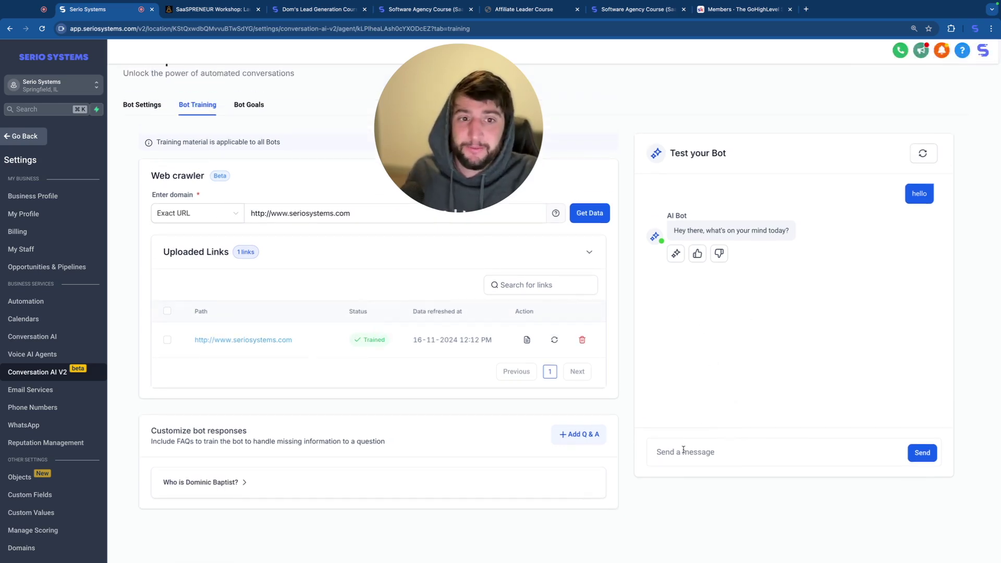
type("who is dominic baptist")
key("Return")
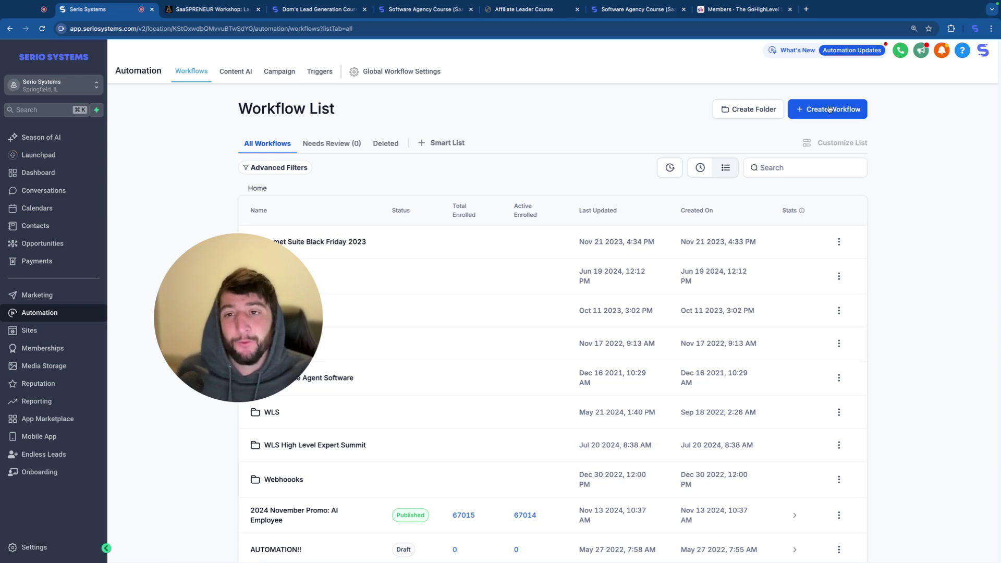
Start a blank workflow from scratch, have Workflow AI describe it, and paste an opt-in request.
left_click(829, 109)
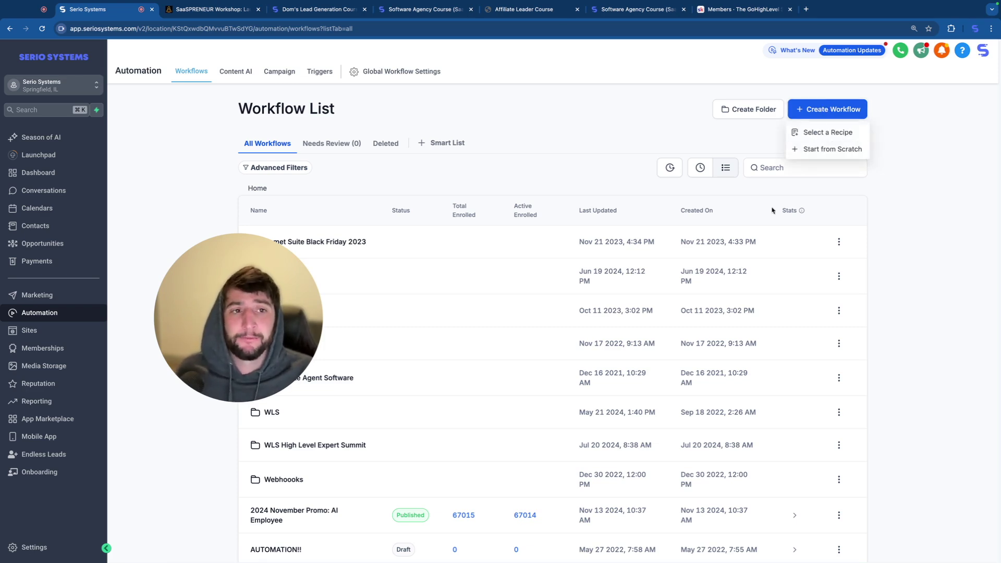
left_click(832, 149)
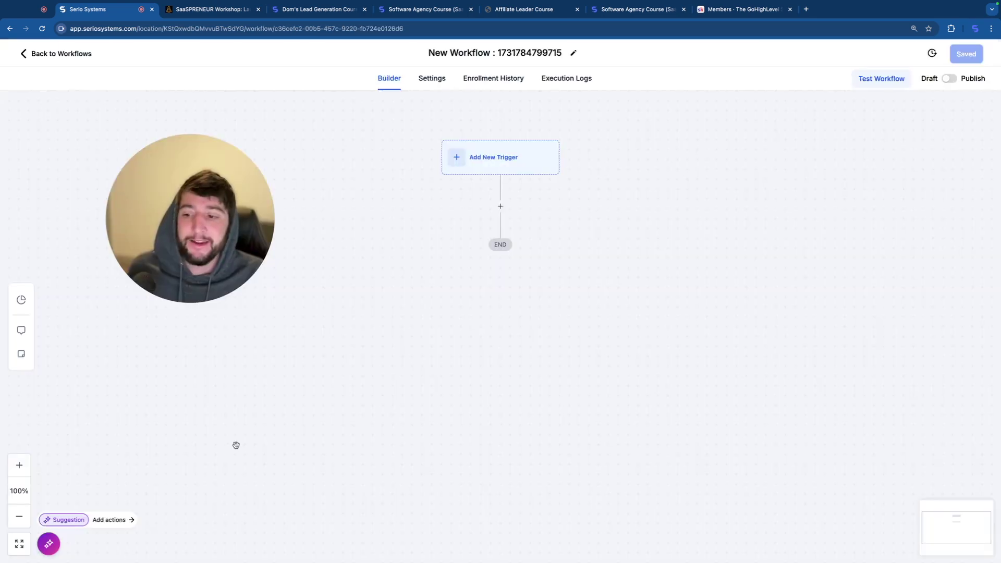
left_click(48, 545)
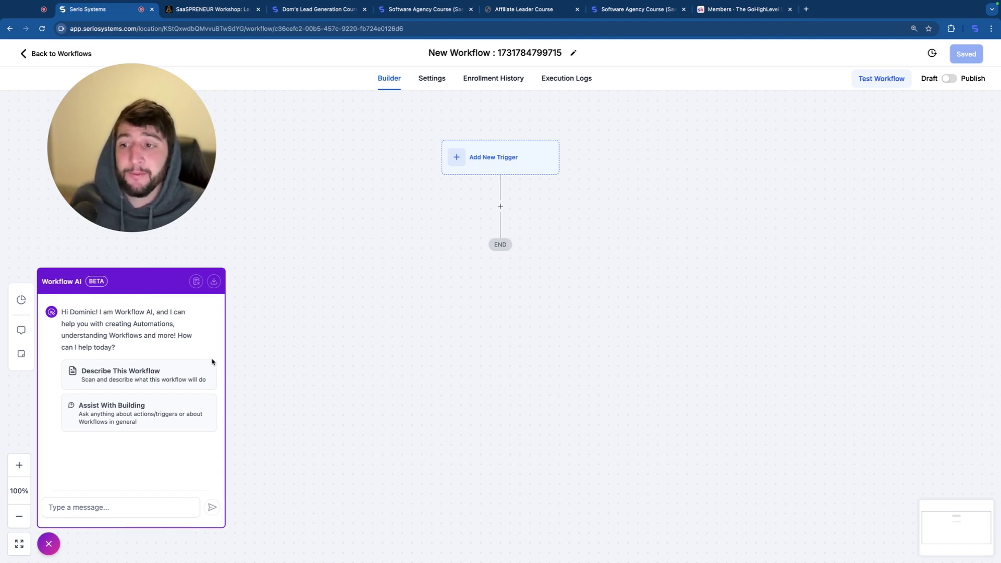
left_click(122, 370)
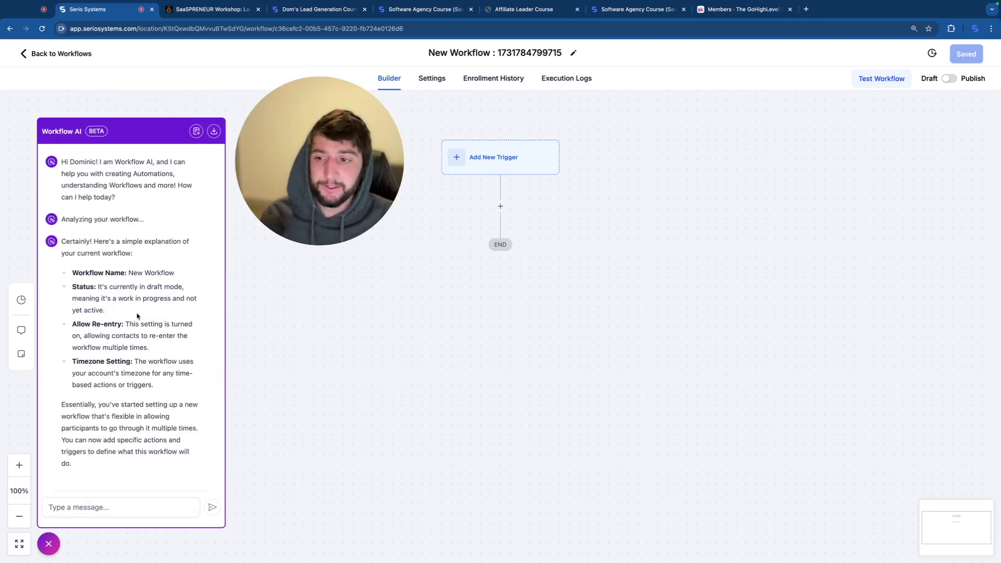
left_click(88, 506)
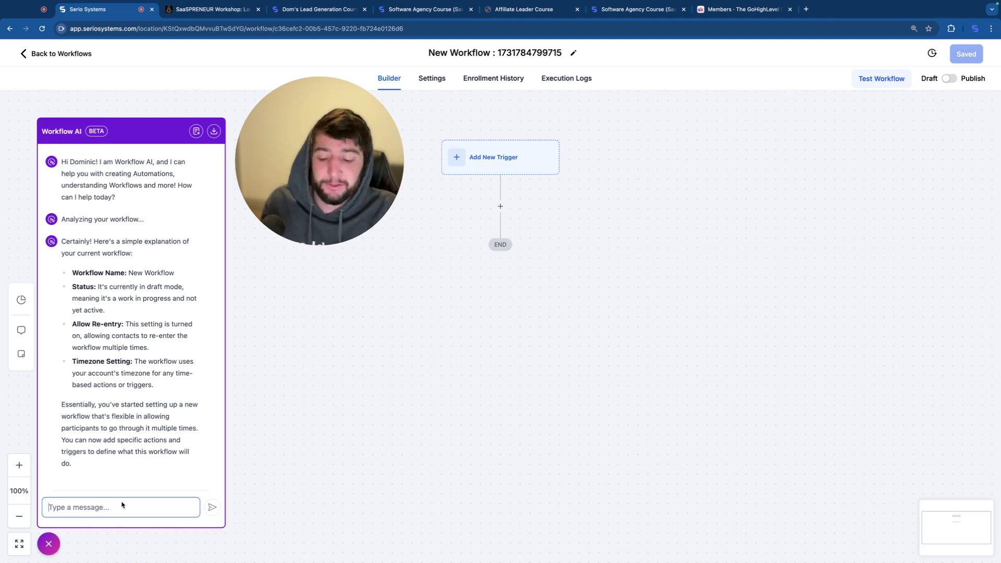
key("super+v")
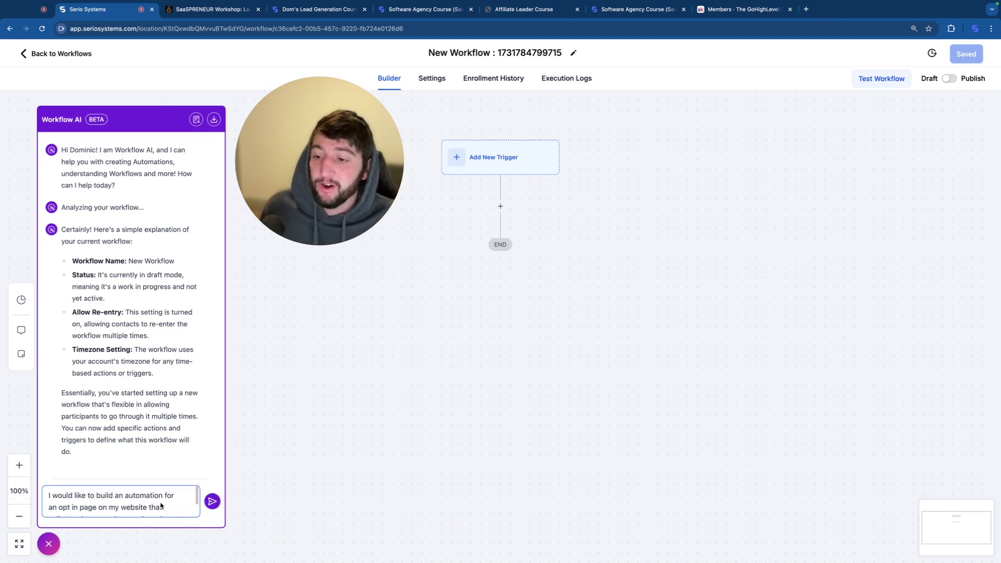
Send the opt-in text-reminder request to Workflow AI and read through its eight-step guide.
scroll(159, 507, "down", 2)
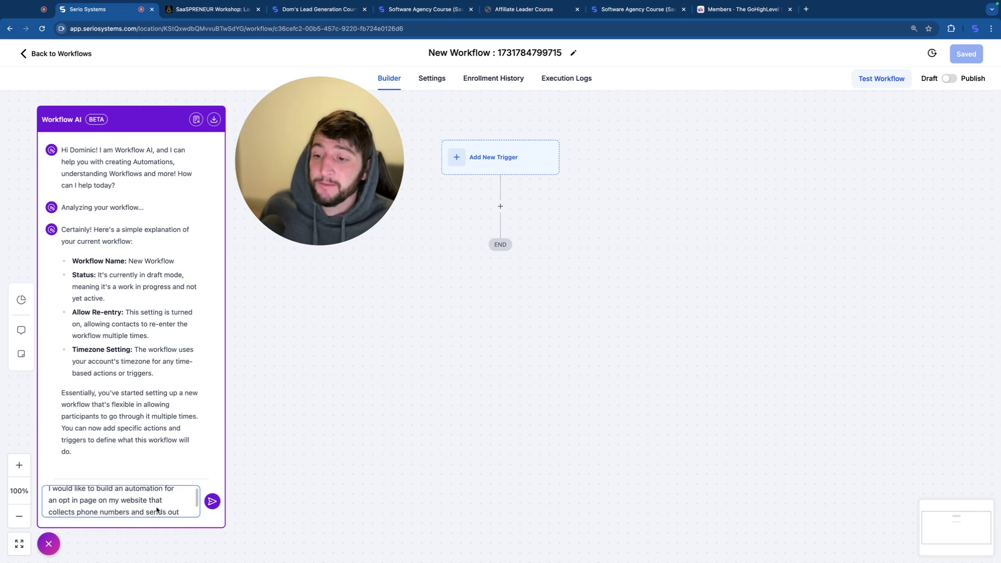
scroll(156, 510, "down", 3)
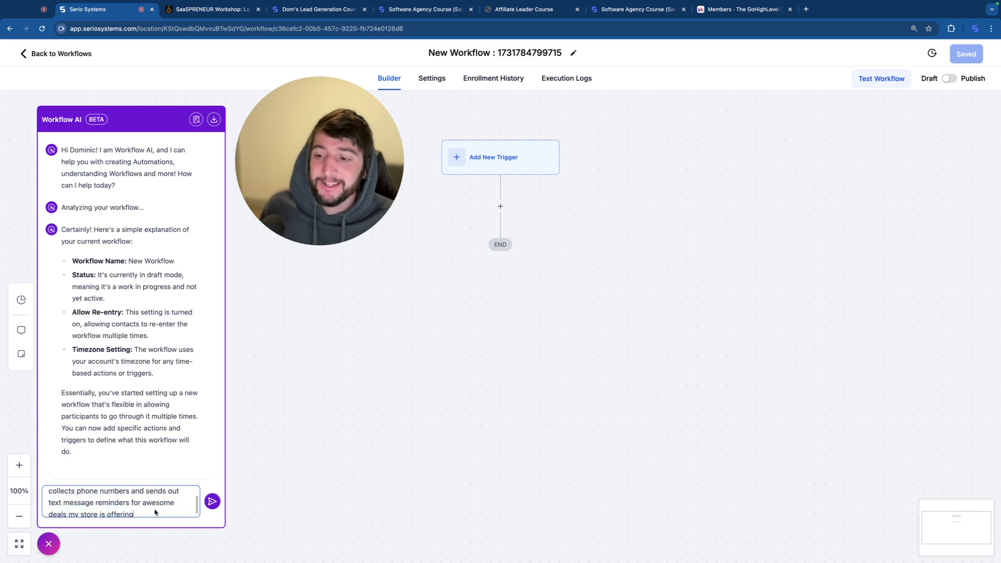
scroll(147, 509, "down", 1)
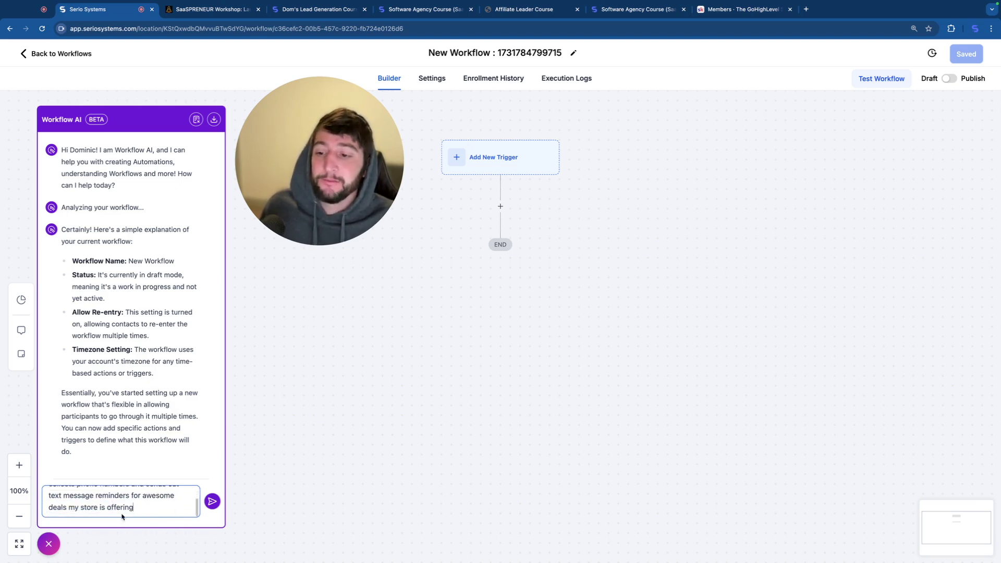
left_click(214, 503)
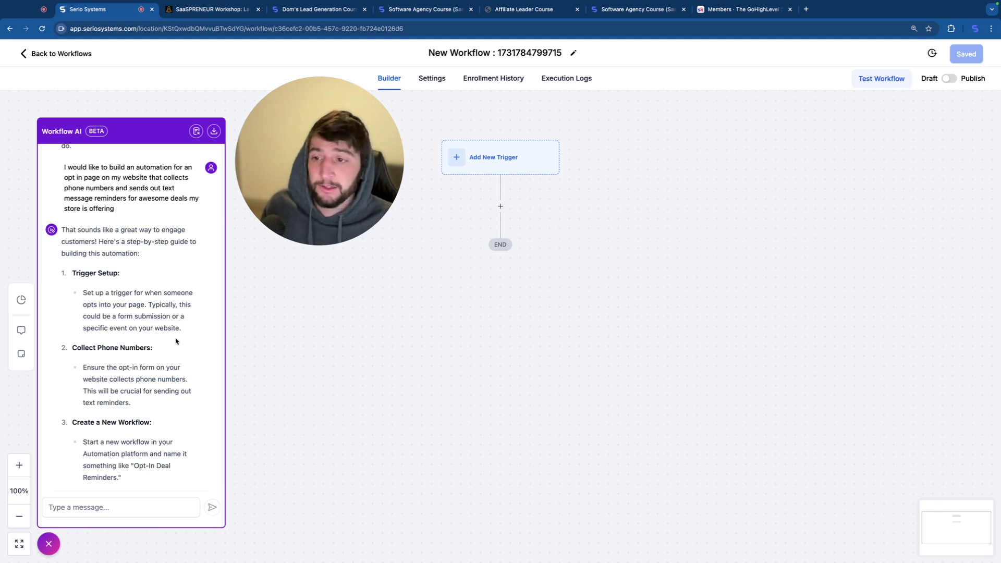
scroll(177, 342, "down", 2)
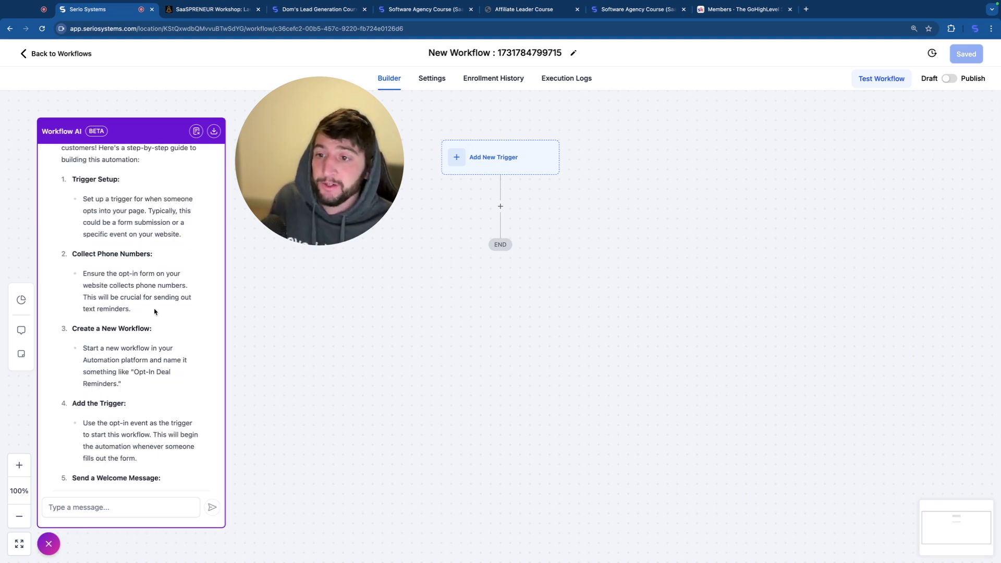
scroll(138, 331, "down", 1)
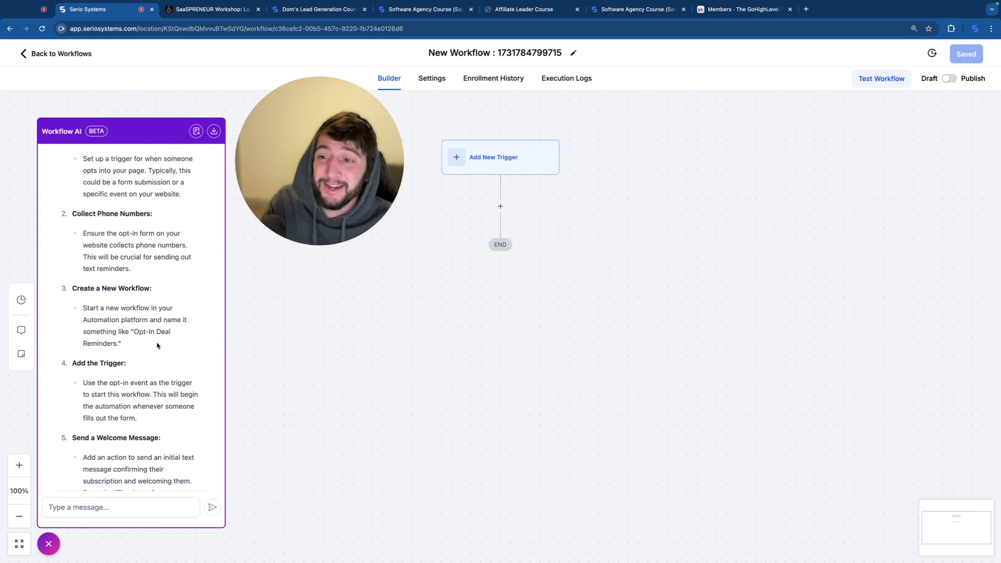
scroll(150, 358, "down", 2)
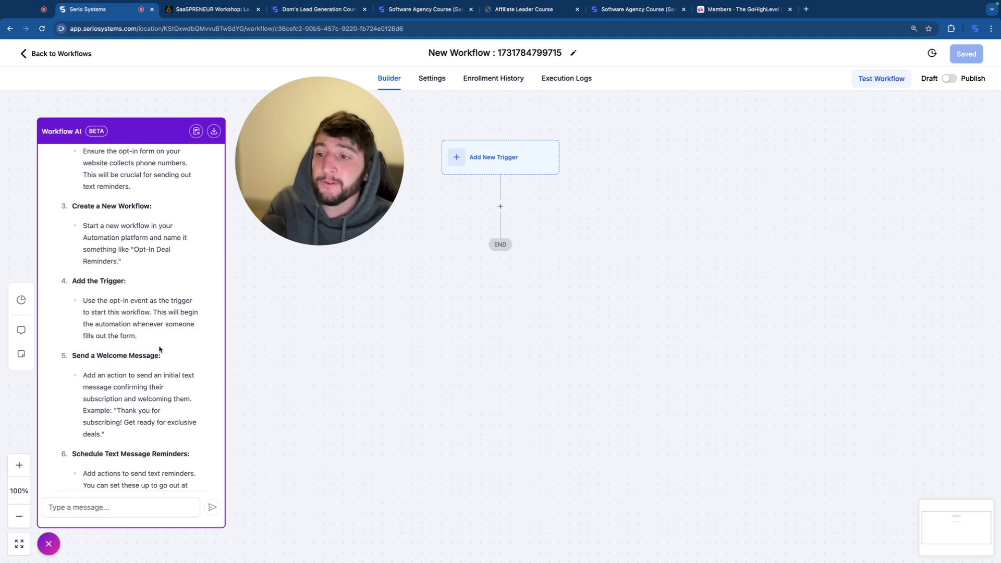
scroll(160, 349, "down", 1)
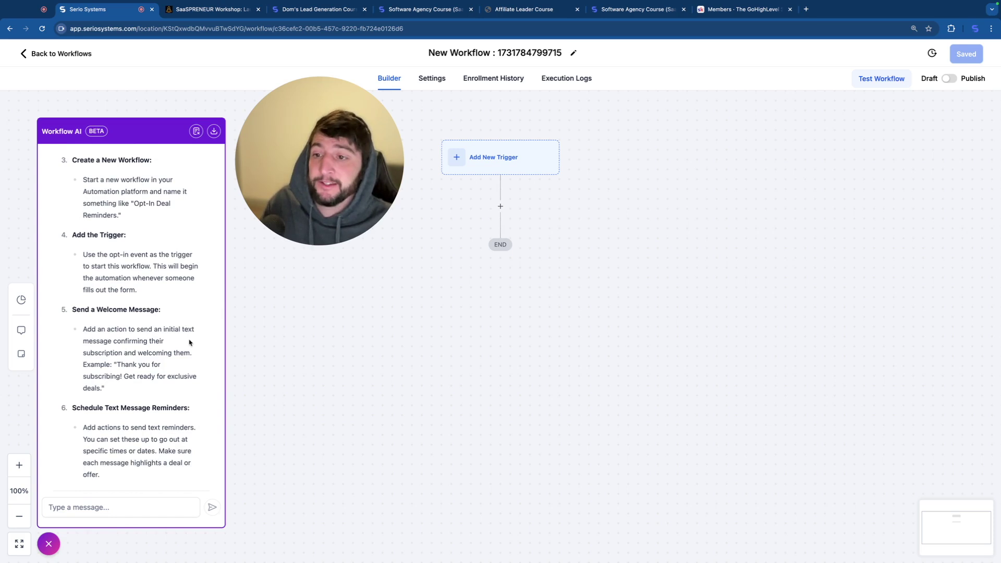
scroll(160, 383, "down", 2)
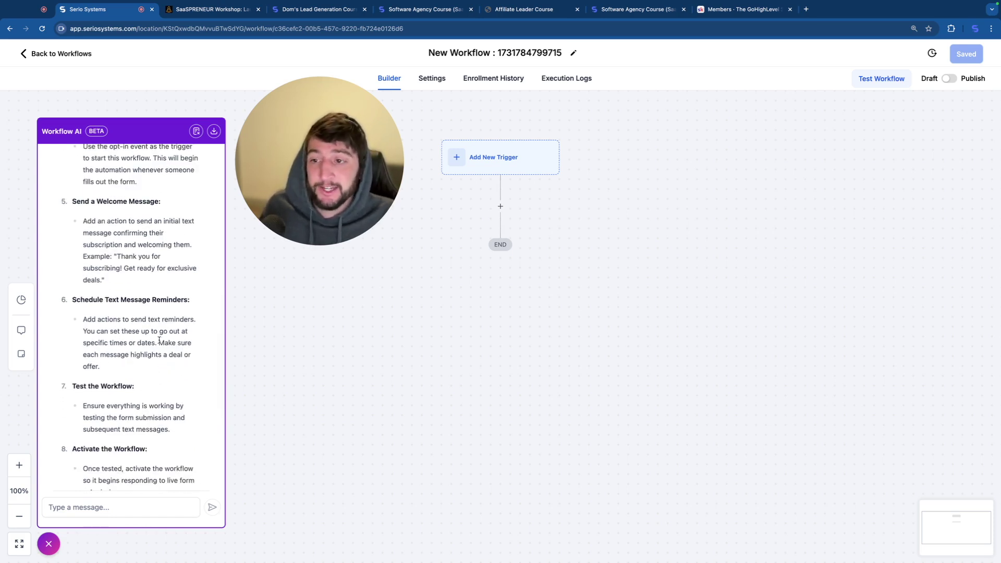
scroll(160, 340, "down", 2)
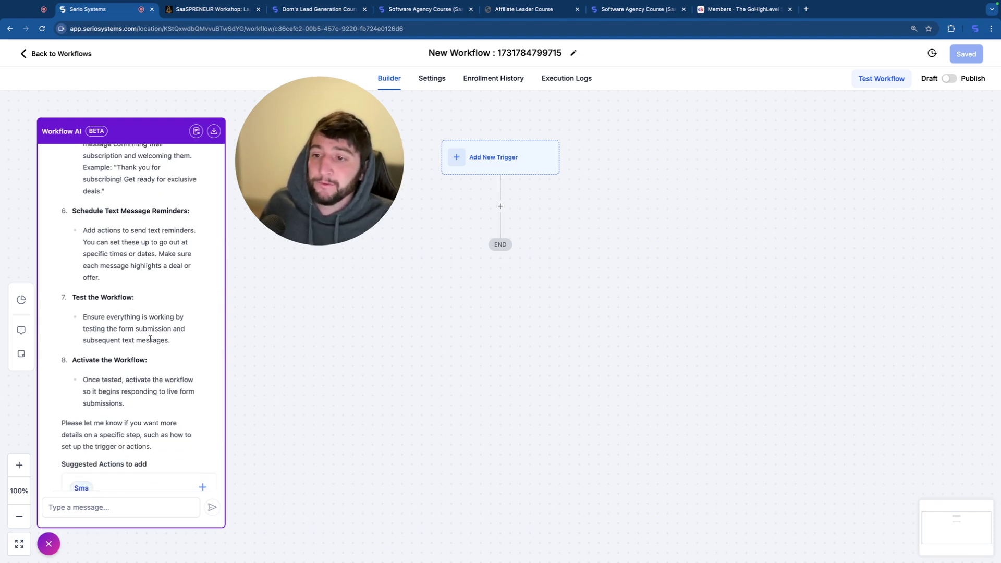
scroll(153, 374, "down", 1)
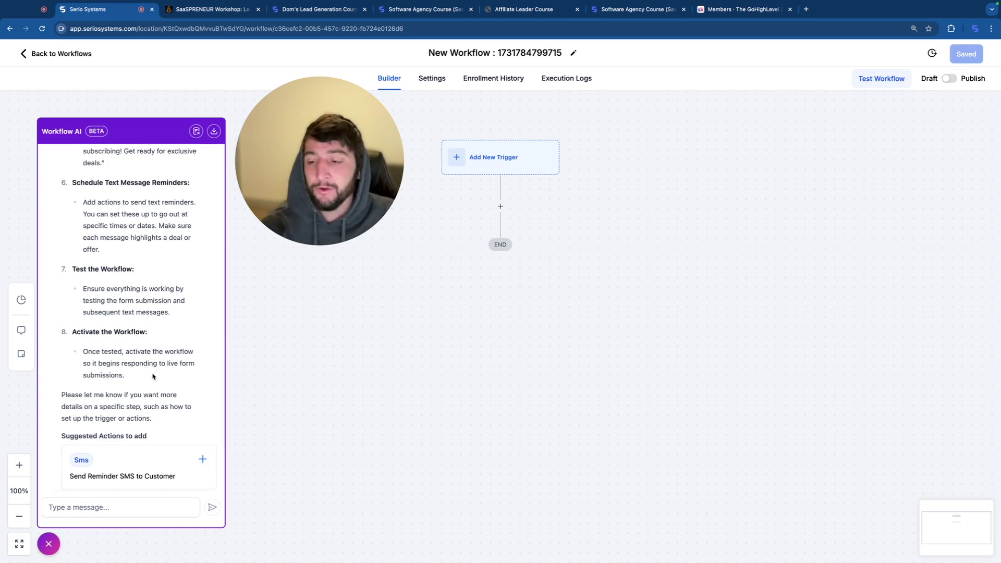
scroll(164, 388, "down", 1)
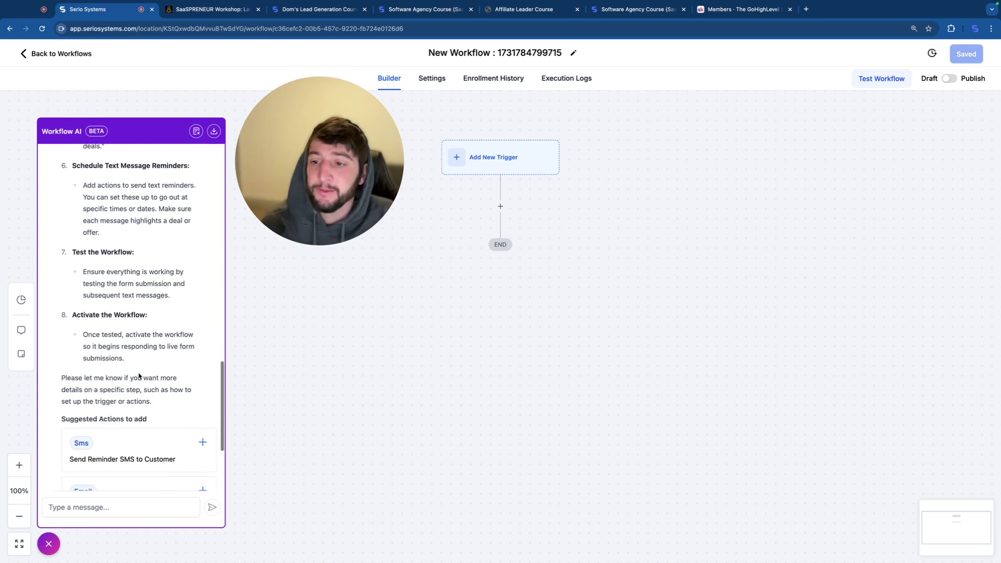
scroll(143, 396, "down", 1)
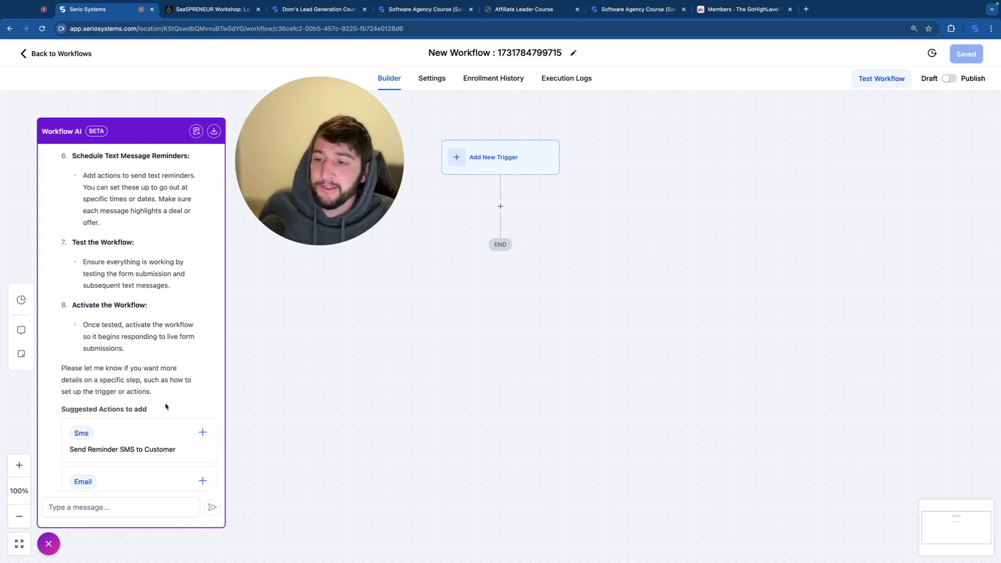
scroll(166, 407, "down", 5)
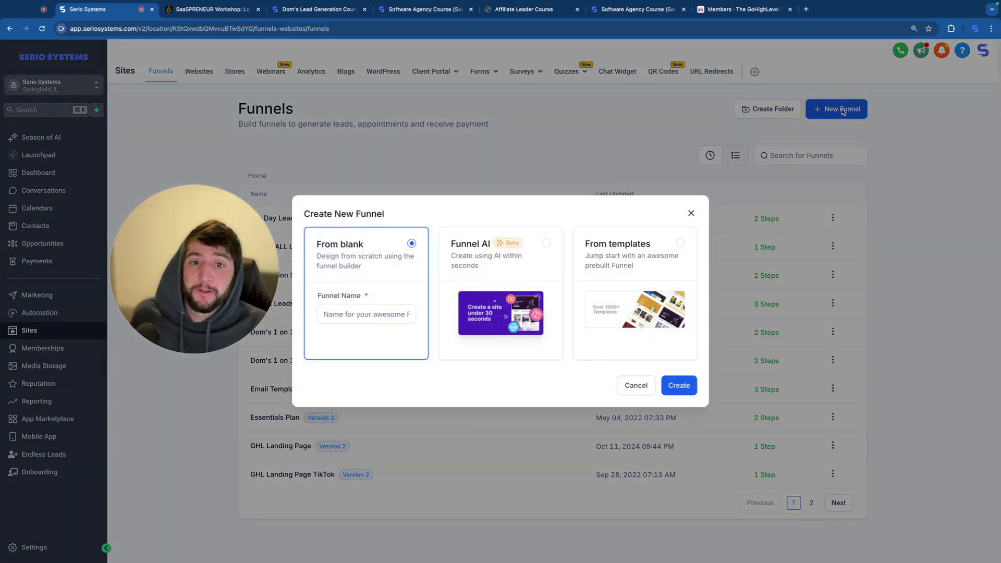
Choose Funnel AI and enter NS Property Maintenance as a Lawn Care Service business.
left_click(546, 244)
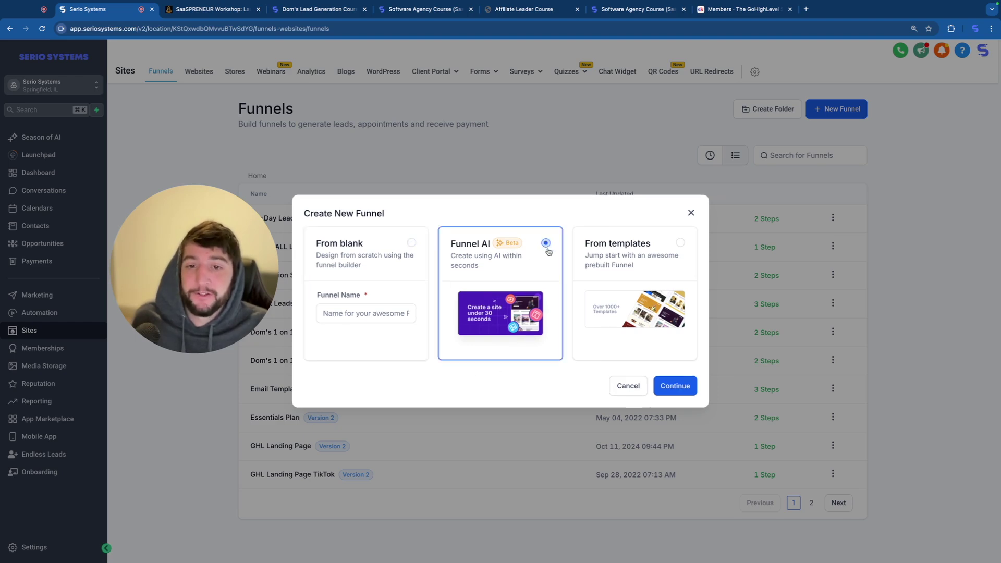
left_click(675, 386)
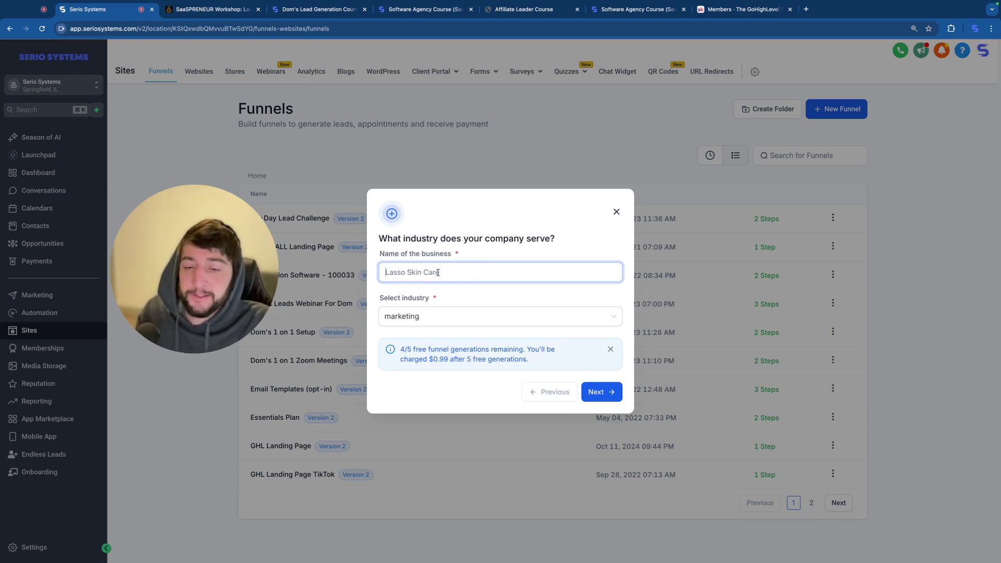
type("NS Property Maintenance")
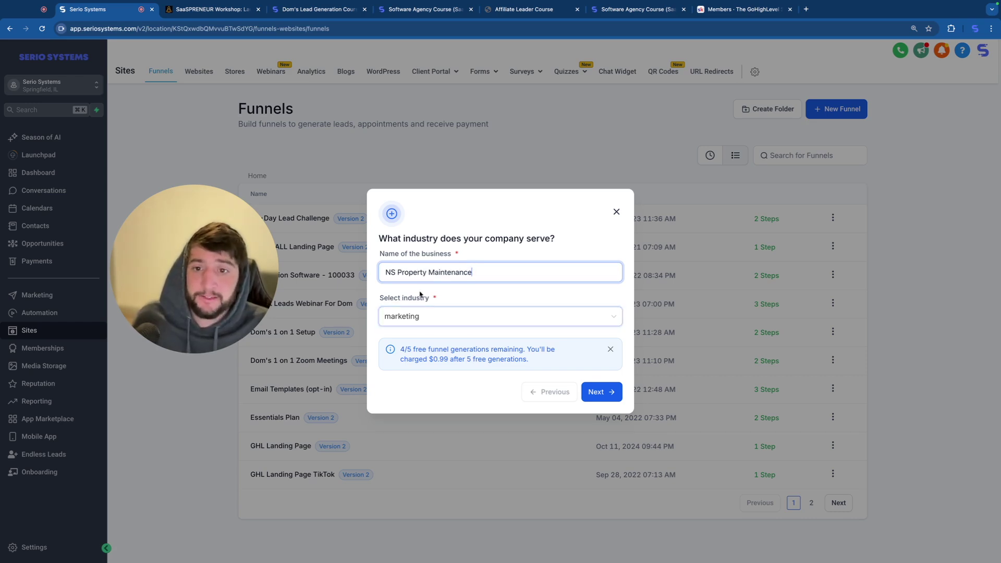
left_click(437, 320)
type("lawn")
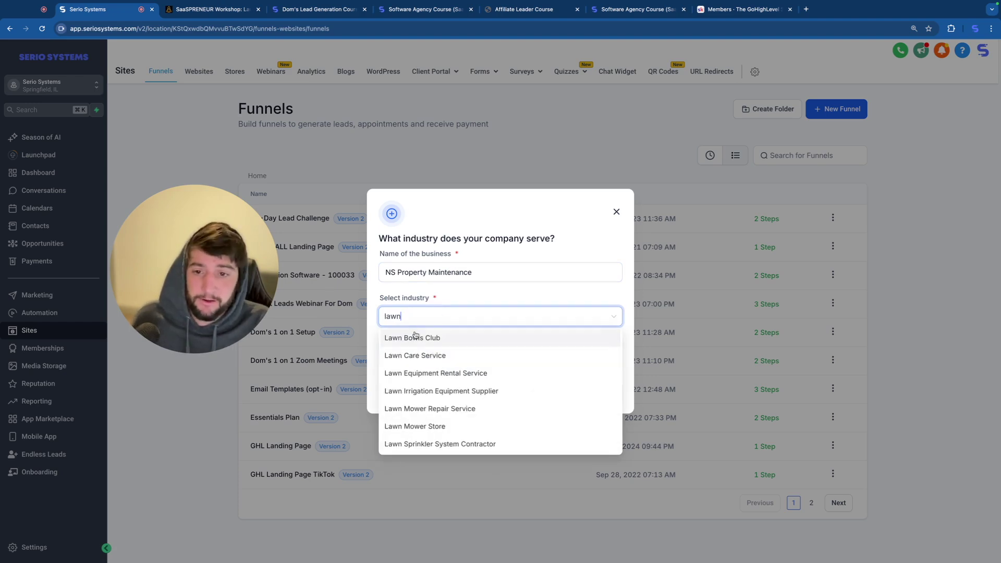
left_click(445, 356)
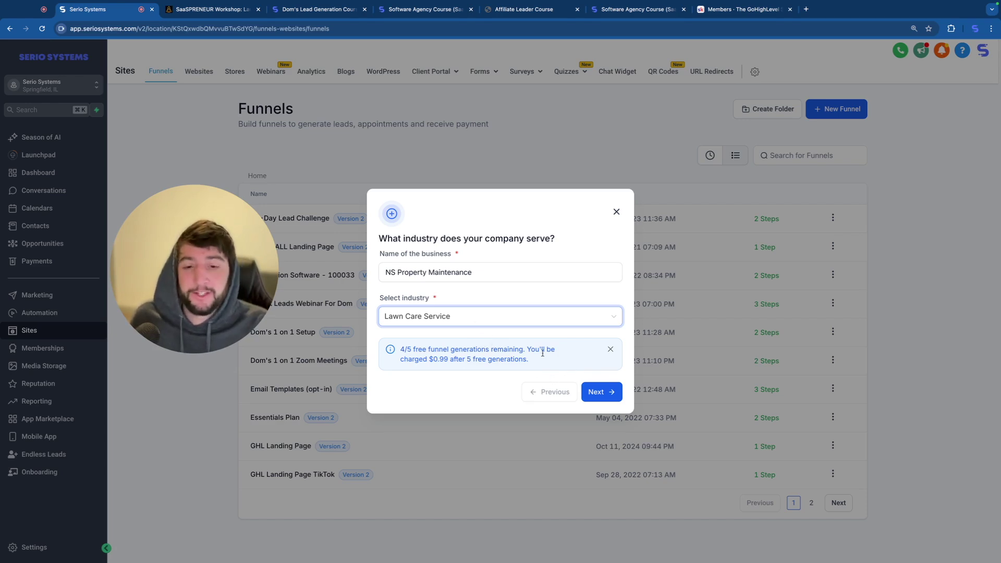
left_click(604, 392)
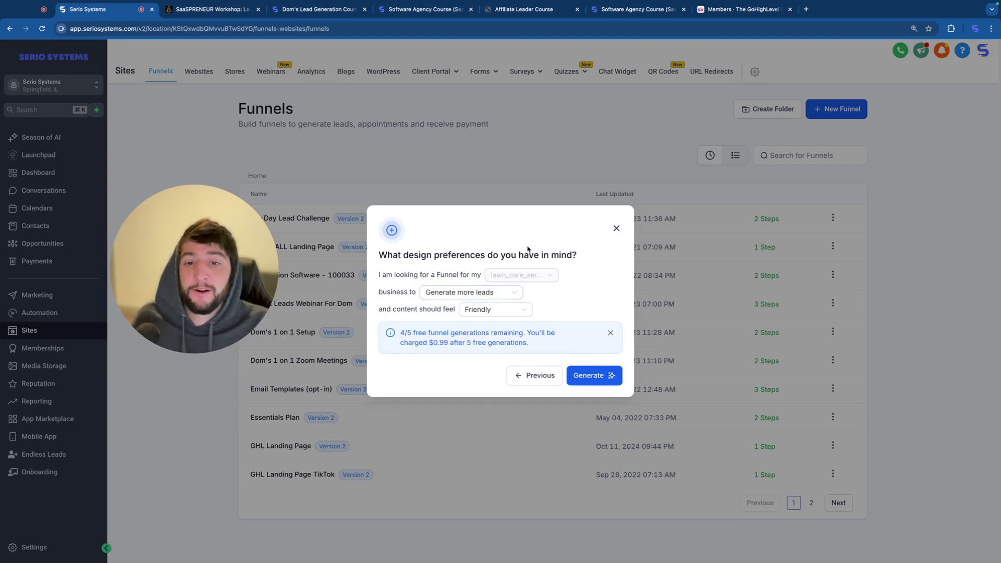
Keep Generate more leads as the goal, set a Professional tone, and generate the funnel.
left_click(487, 292)
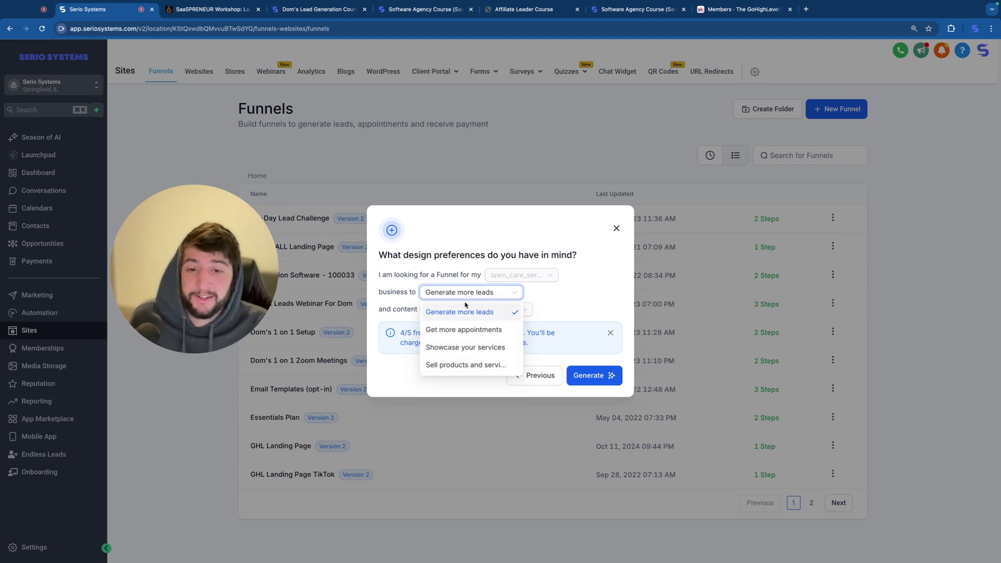
left_click(563, 303)
left_click(490, 313)
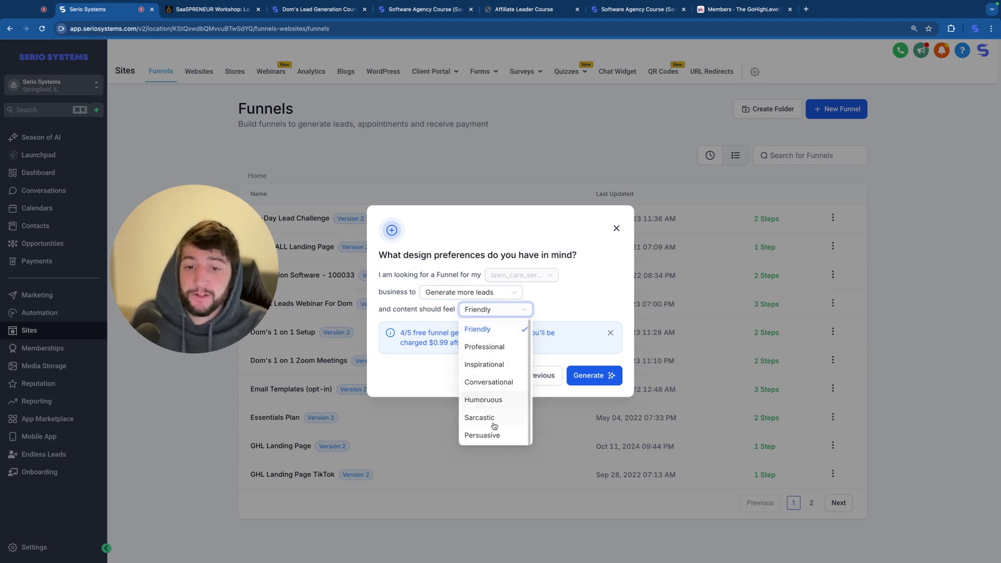
left_click(495, 348)
left_click(597, 376)
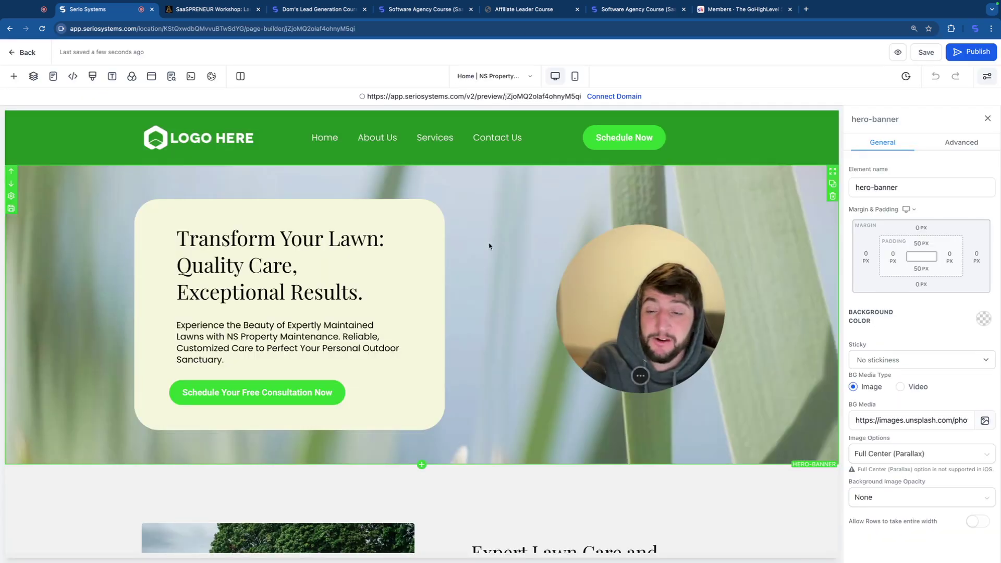
Review the top of the generated lawn care page and its hero headline.
scroll(431, 273, "down", 2)
scroll(432, 273, "down", 12)
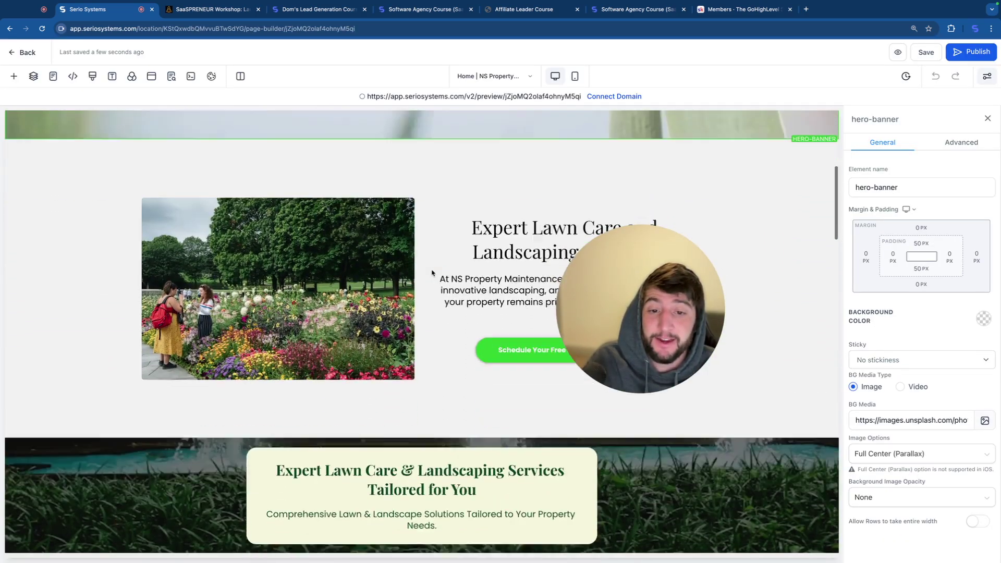
scroll(432, 273, "down", 10)
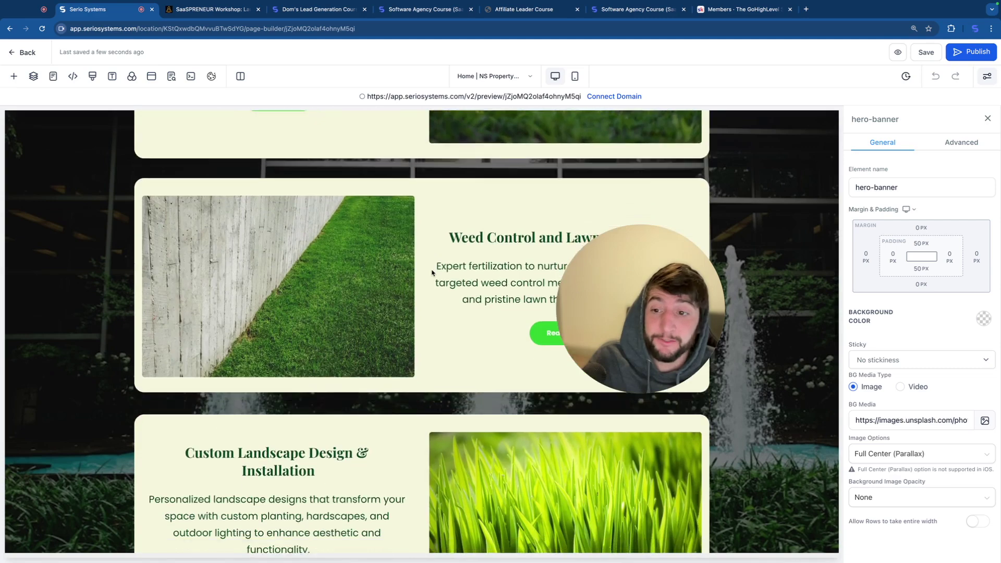
scroll(432, 273, "down", 10)
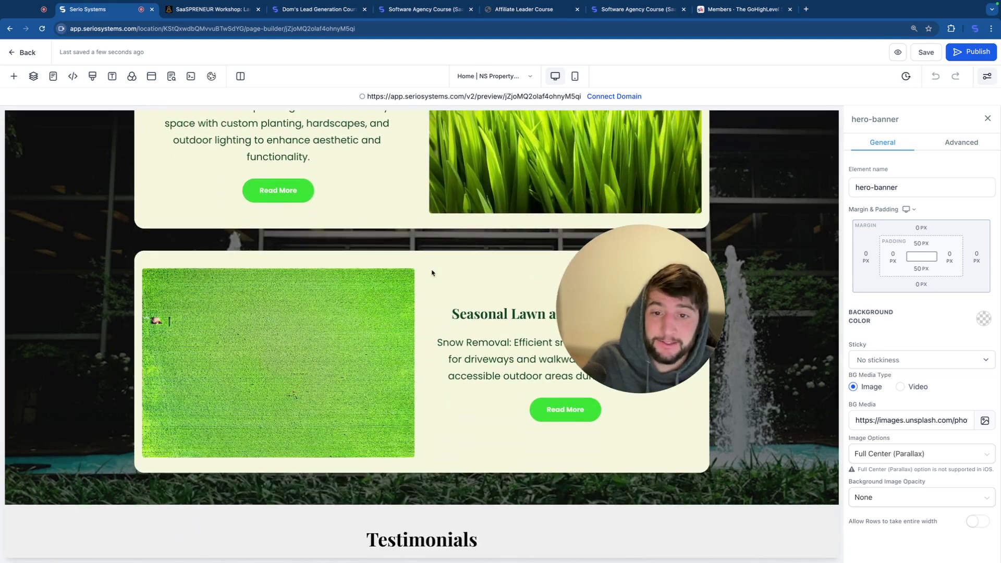
scroll(431, 273, "down", 10)
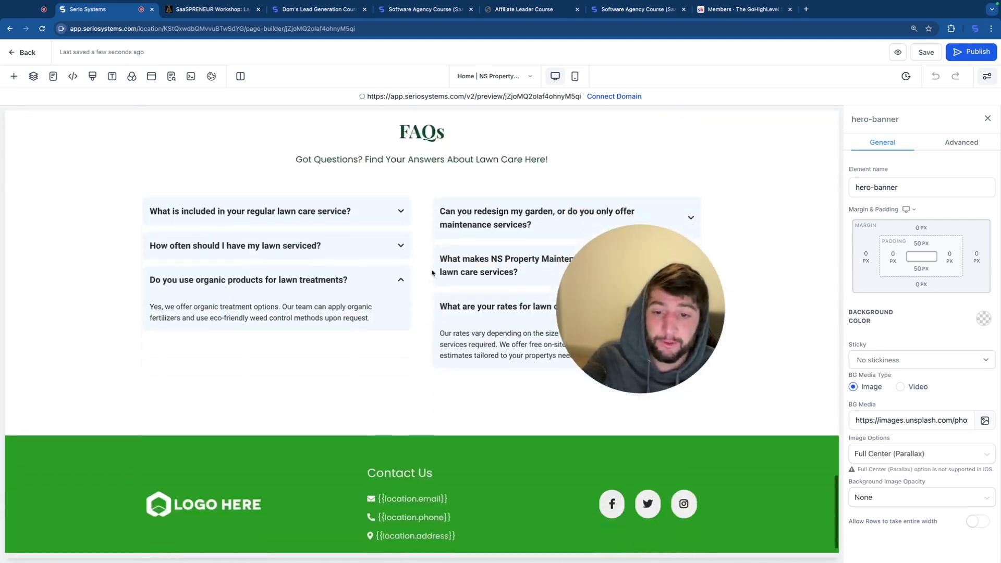
scroll(432, 273, "up", 10)
scroll(432, 273, "up", 20)
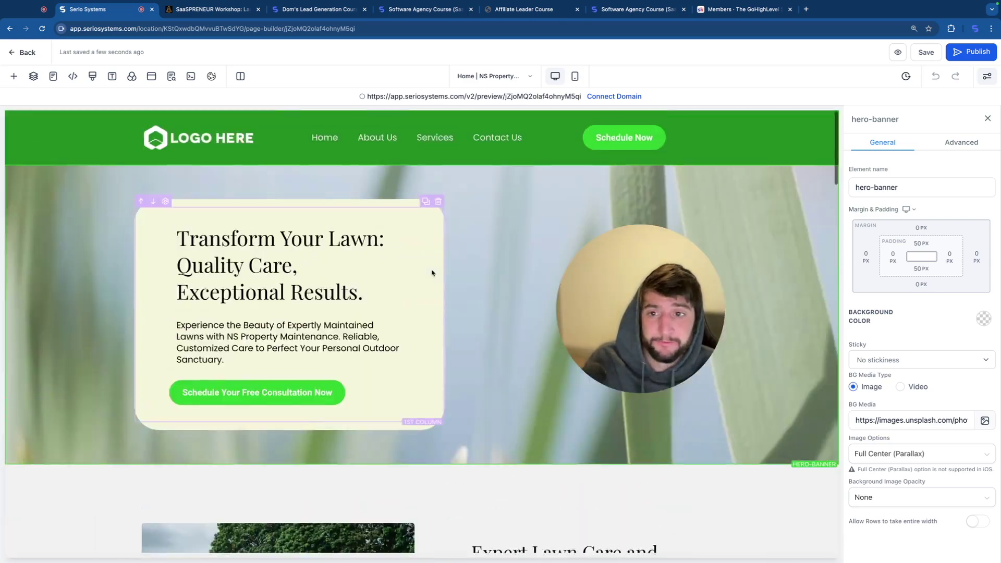
left_click(319, 270)
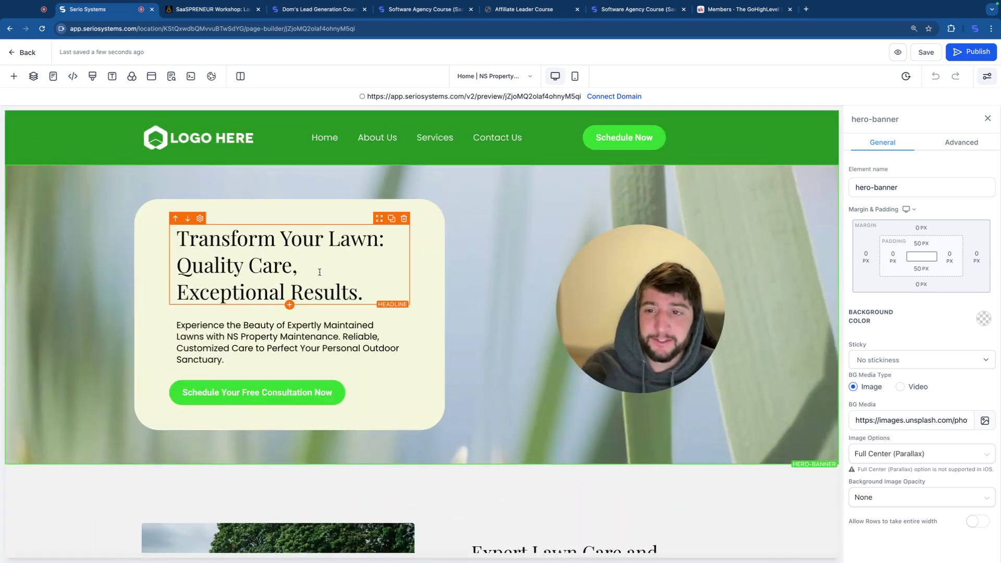
left_click_drag(431, 287, 219, 245)
left_click(489, 304)
Scroll through the page's services, testimonials and FAQs sections.
scroll(489, 303, "down", 5)
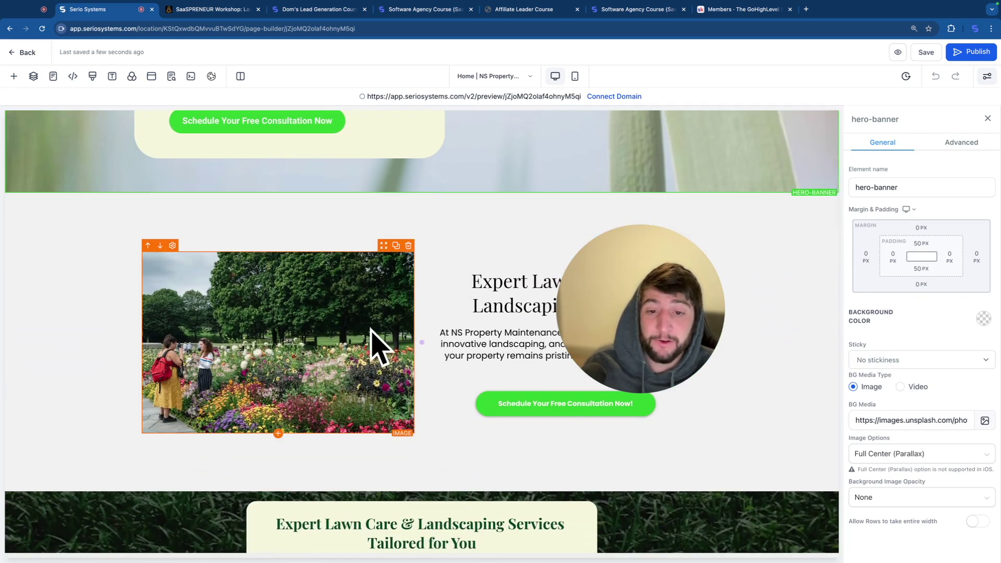
scroll(487, 342, "down", 5)
scroll(487, 343, "down", 2)
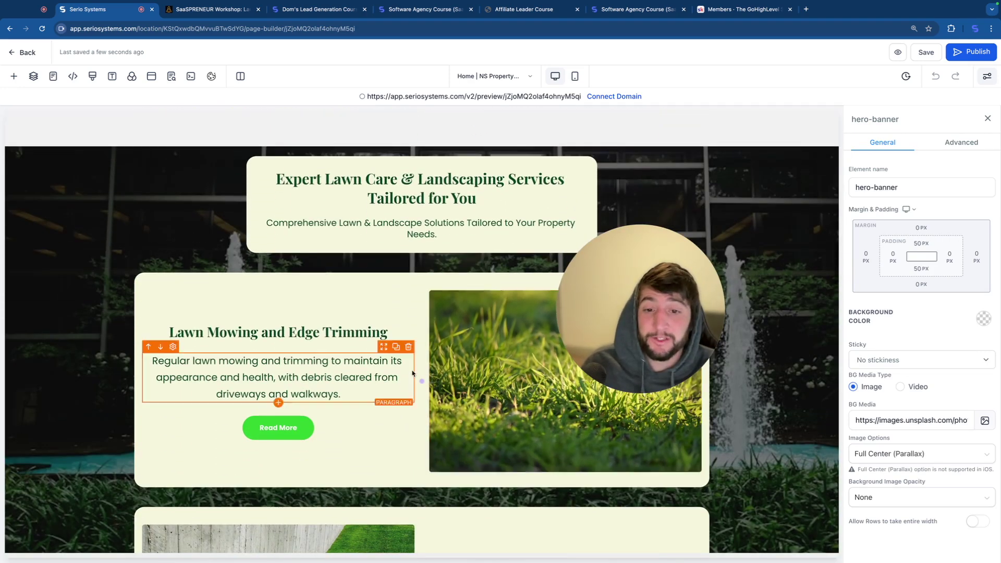
scroll(429, 383, "down", 6)
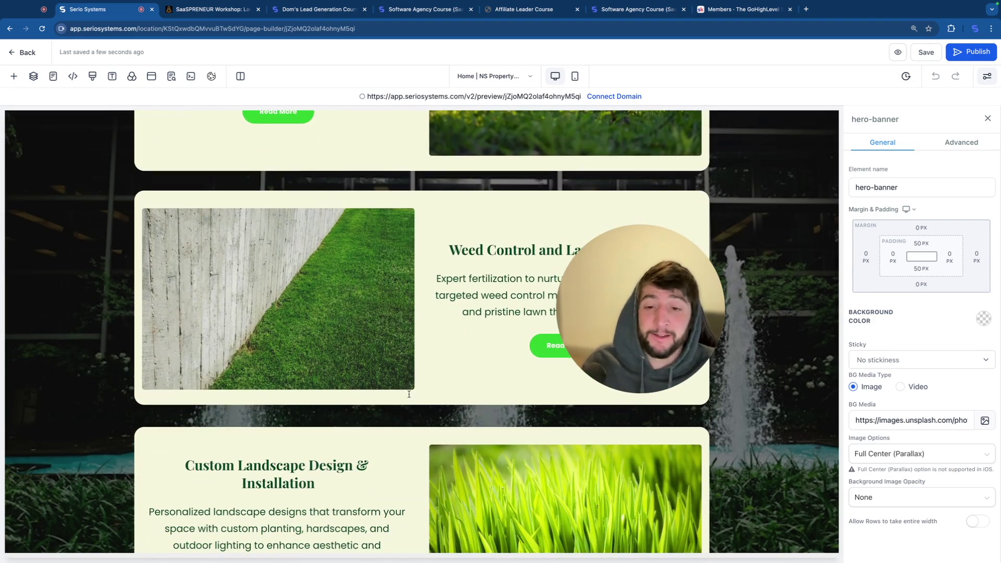
scroll(409, 395, "down", 7)
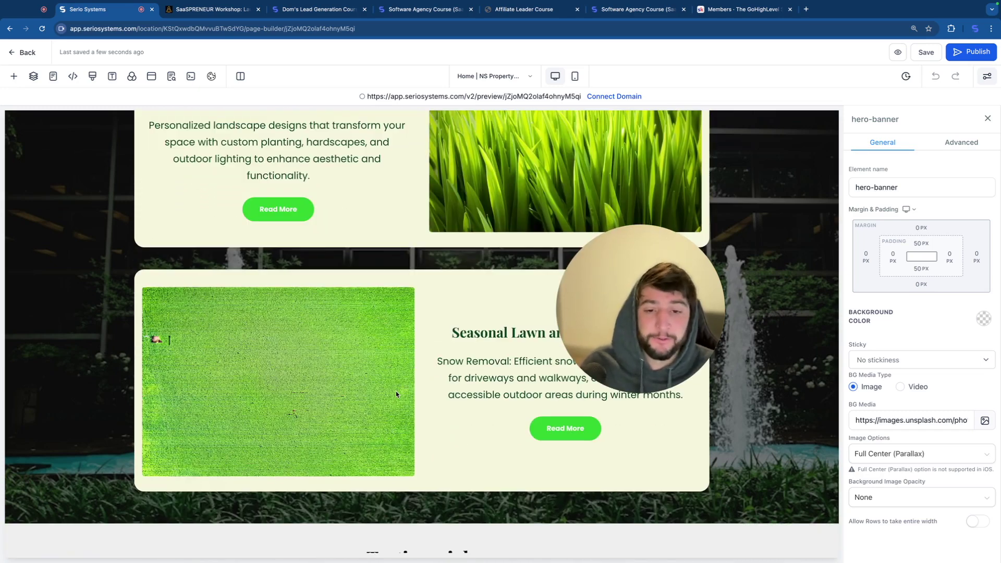
scroll(396, 391, "down", 2)
scroll(315, 330, "down", 7)
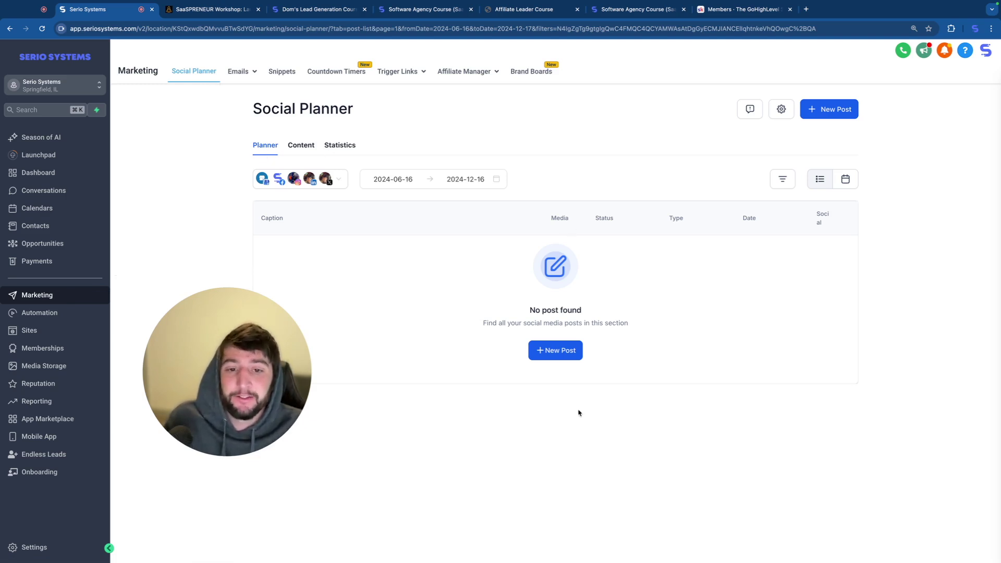
Start a new post for the Serio Systems account using Generate with AI.
left_click(555, 350)
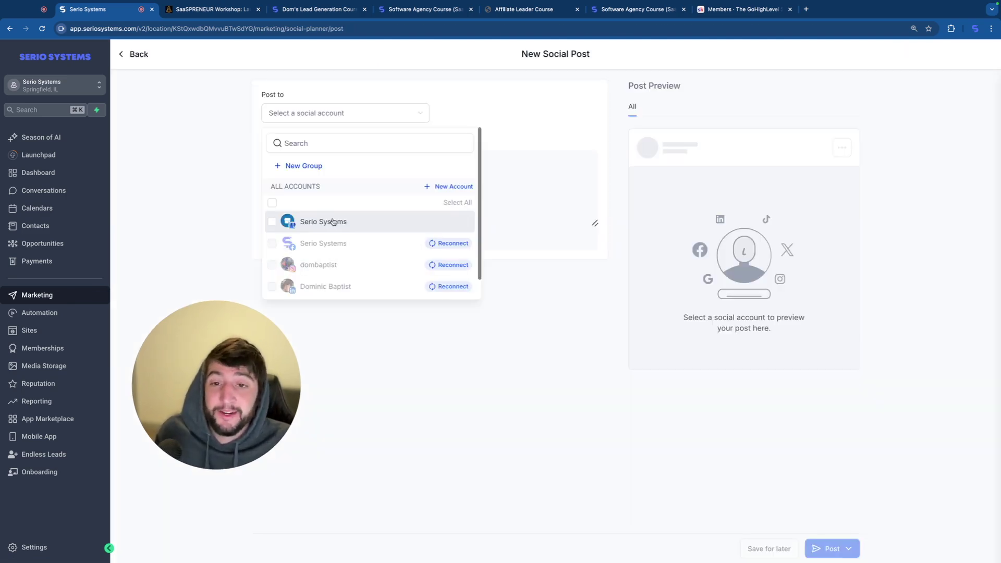
left_click(271, 222)
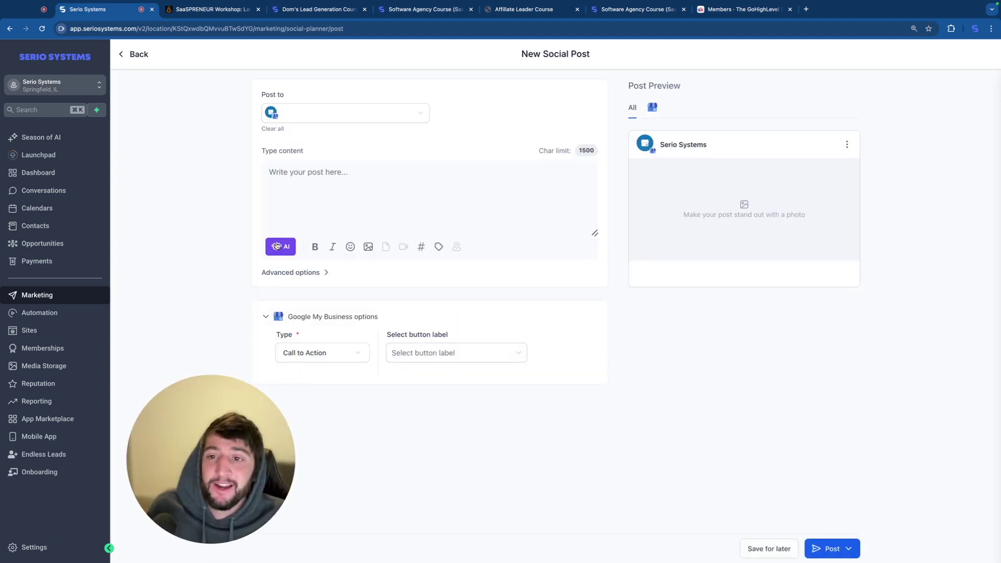
left_click(293, 249)
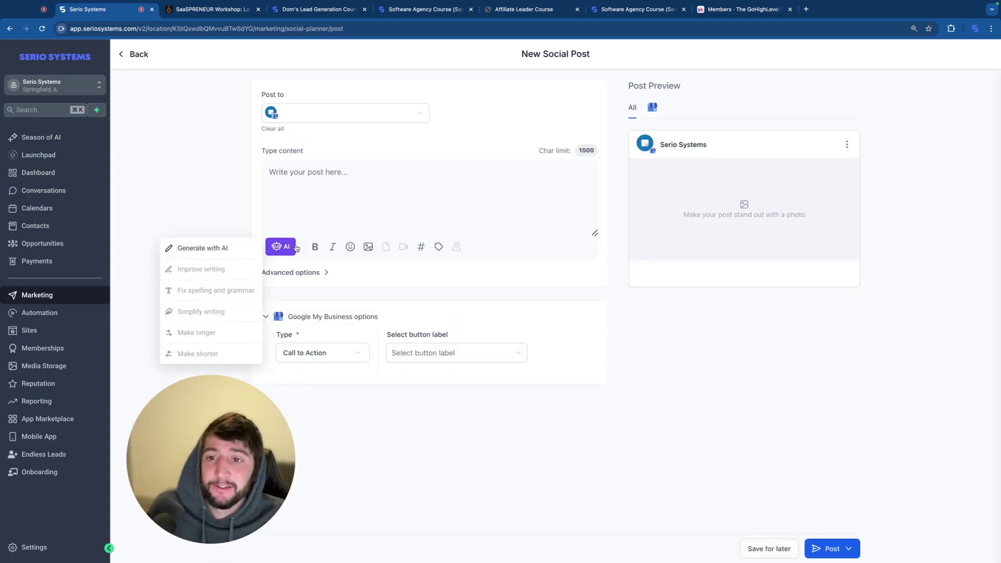
left_click(214, 249)
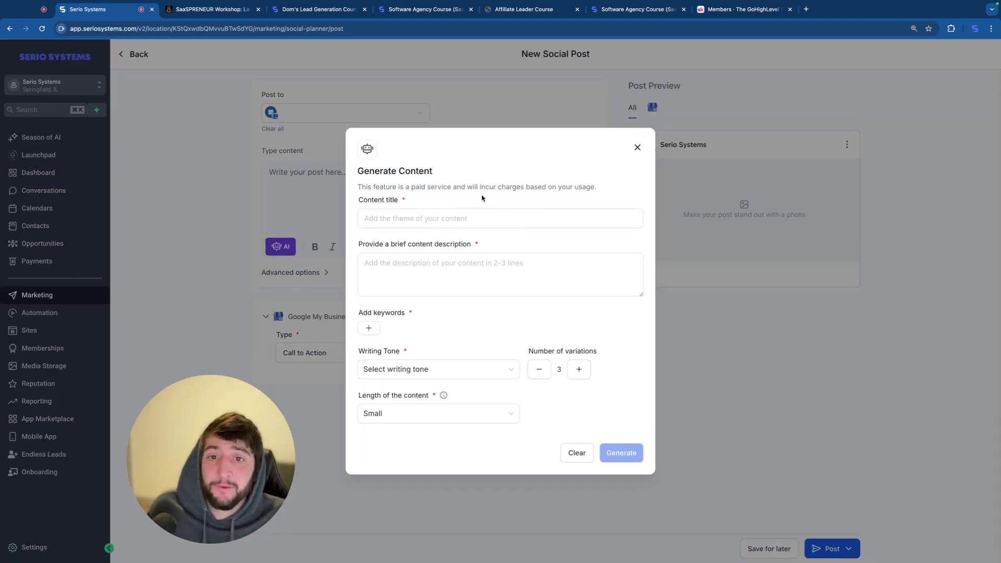
Fill in the New AI Robot Helper title, description, and keywords AI, helper, assistant, robot.
left_click(433, 211)
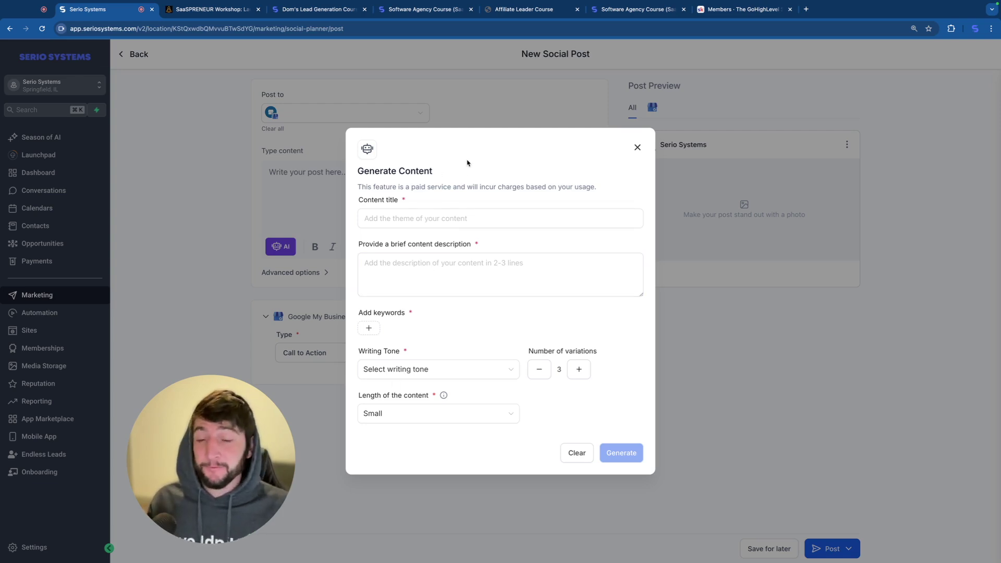
left_click(440, 223)
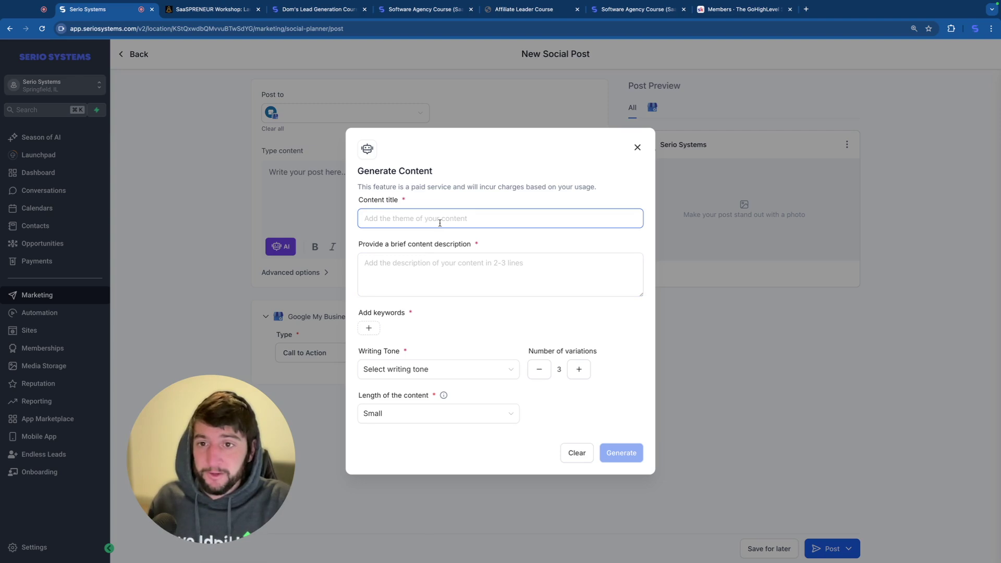
type("New AI Robot Helper")
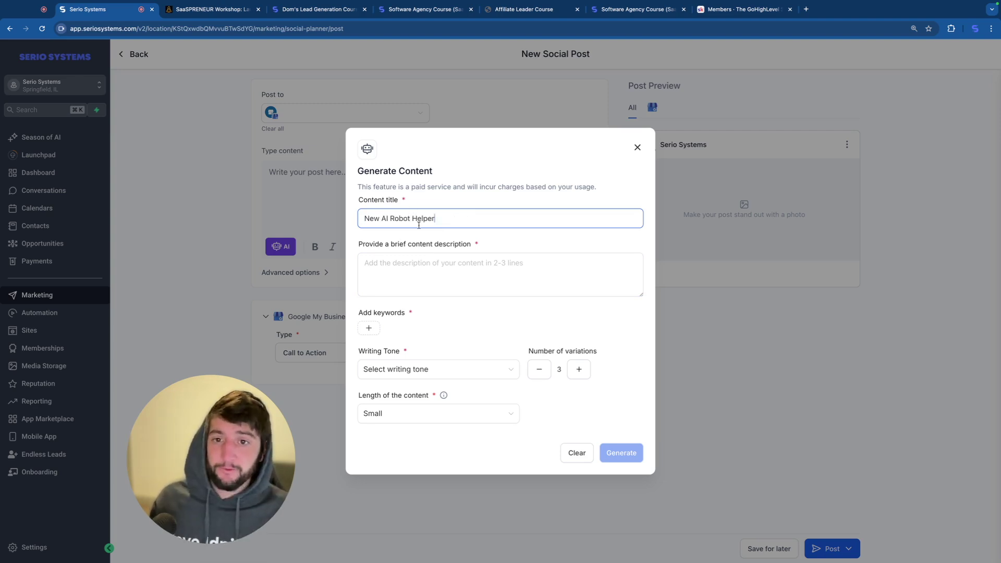
left_click(469, 263)
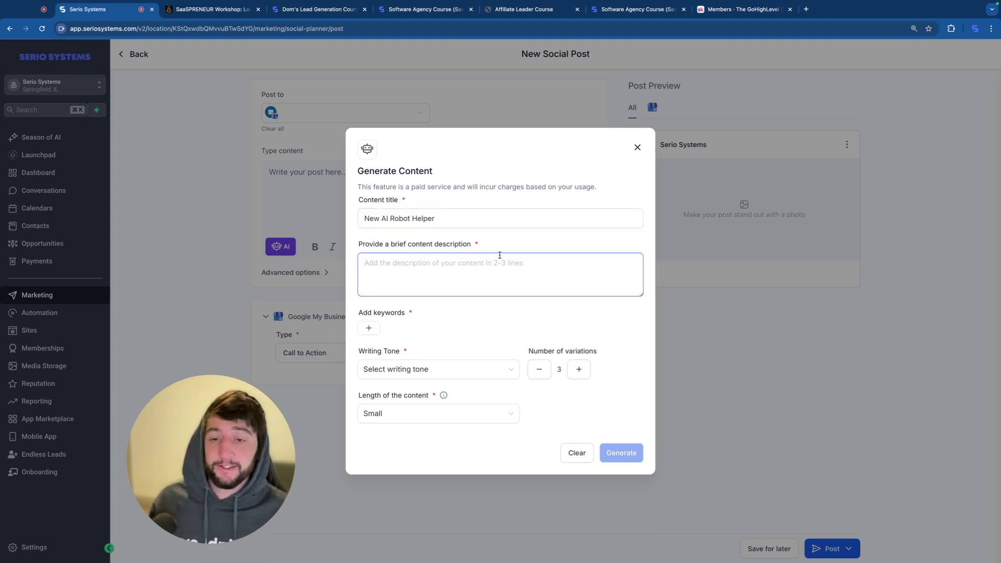
type("Serio Systems is introducing its brand new AI robot helper that can help any and all small to medium sized businesses with their heavy workloads!")
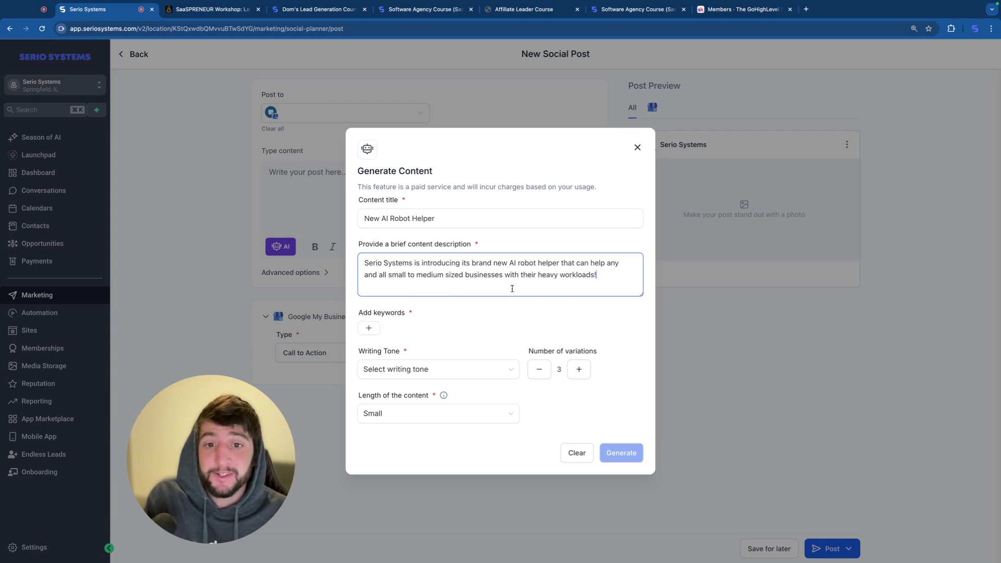
left_click(368, 328)
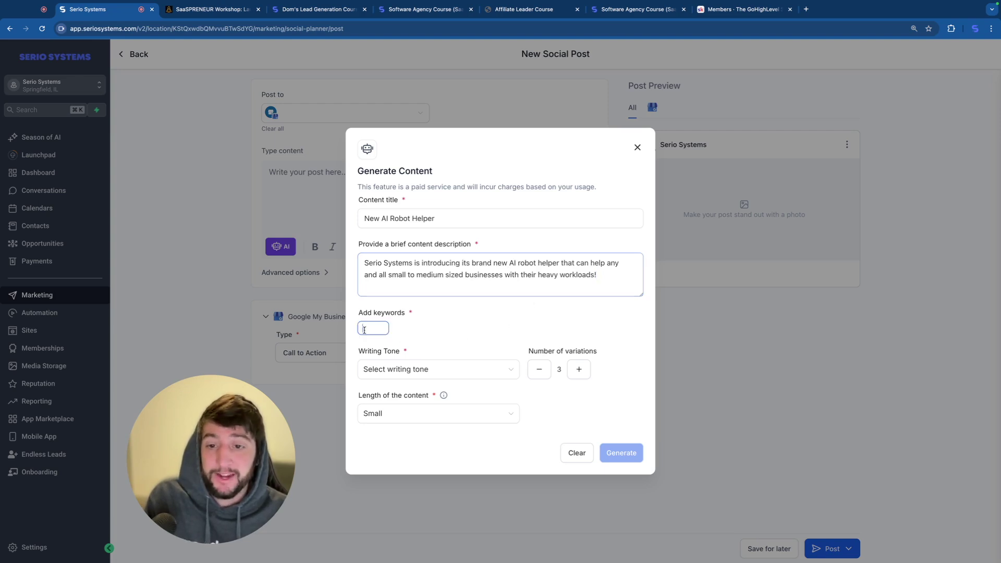
type("AI, helper, assistant, robot")
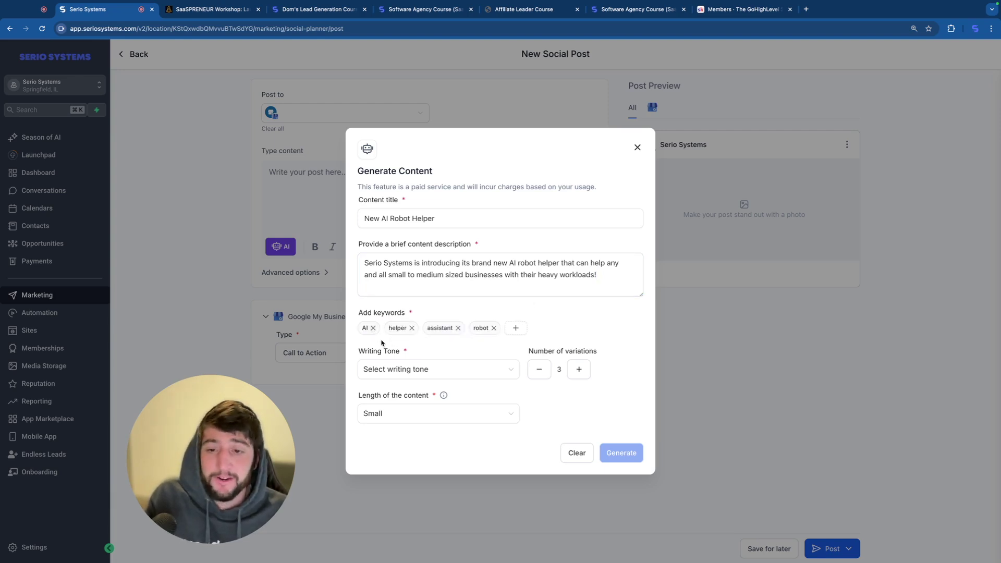
Set tone to Excited and length to Medium, then generate the variations.
left_click(447, 376)
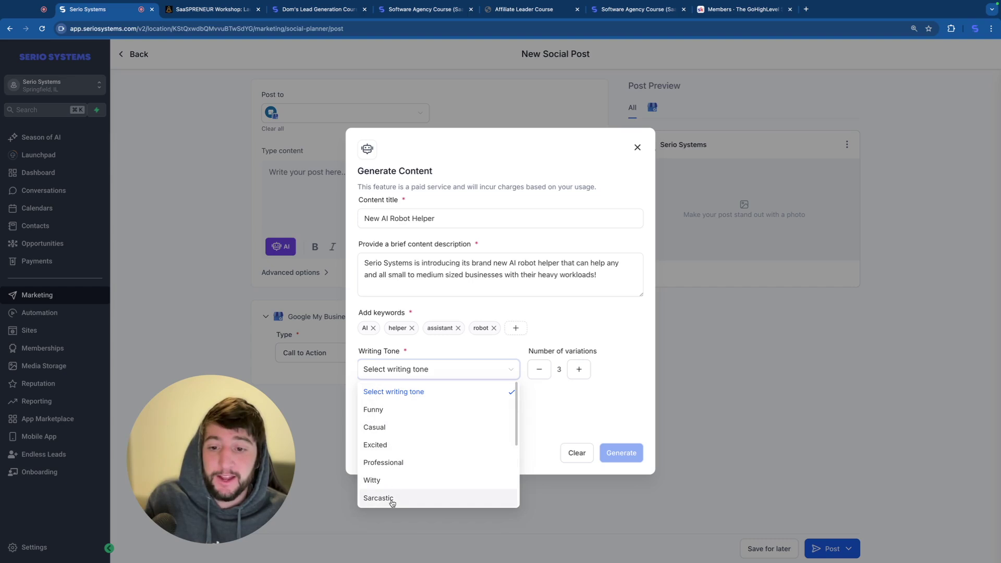
left_click(395, 451)
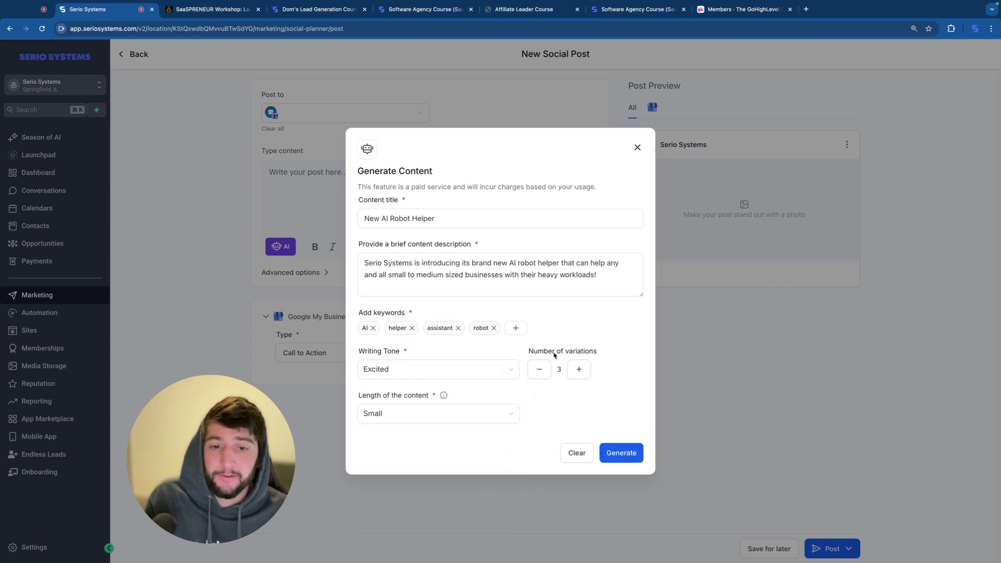
left_click(407, 412)
left_click(393, 453)
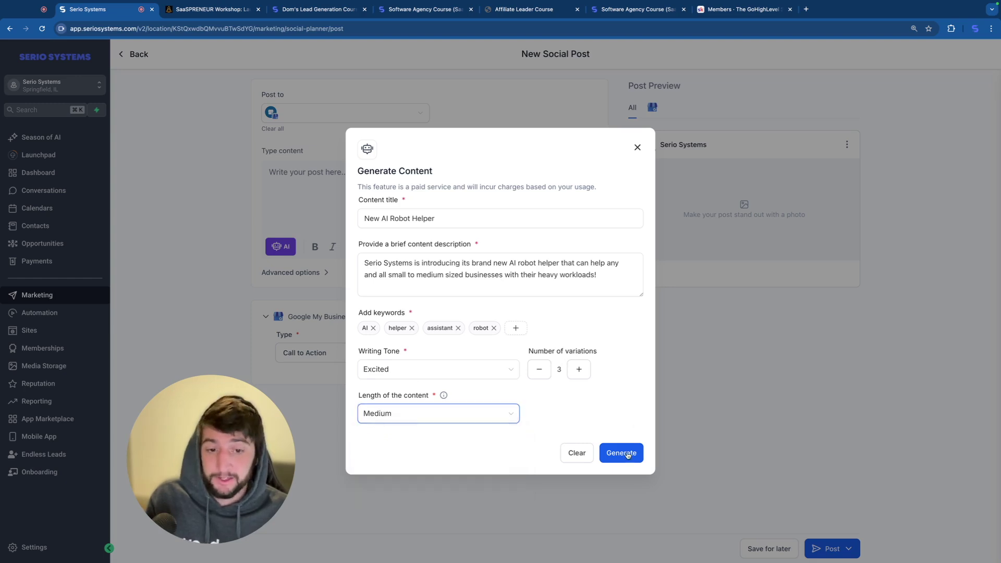
left_click(621, 454)
scroll(367, 265, "down", 5)
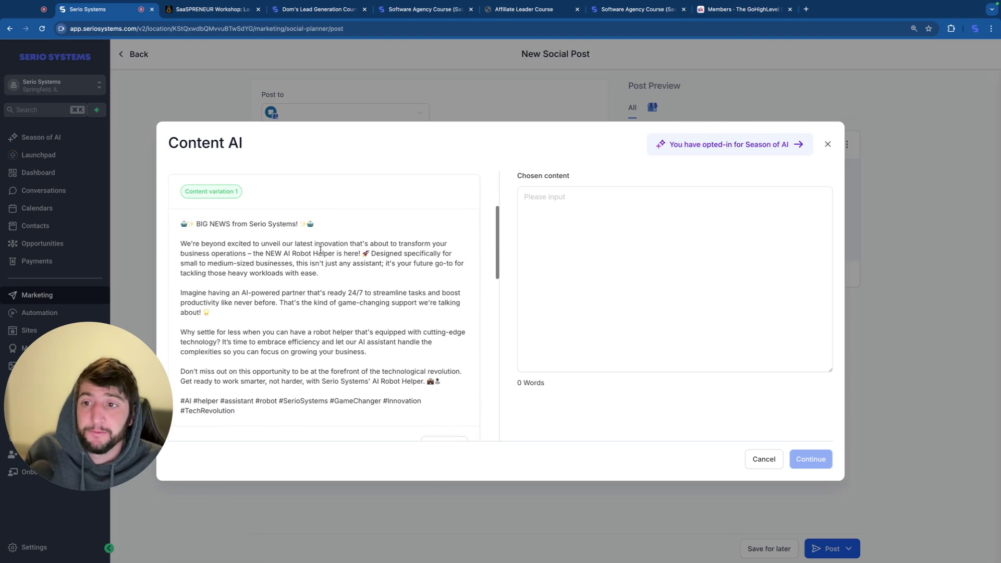
Pick Content variation 3, 'BIG REVEAL ALERT!', as the post text and insert it.
scroll(320, 249, "down", 1)
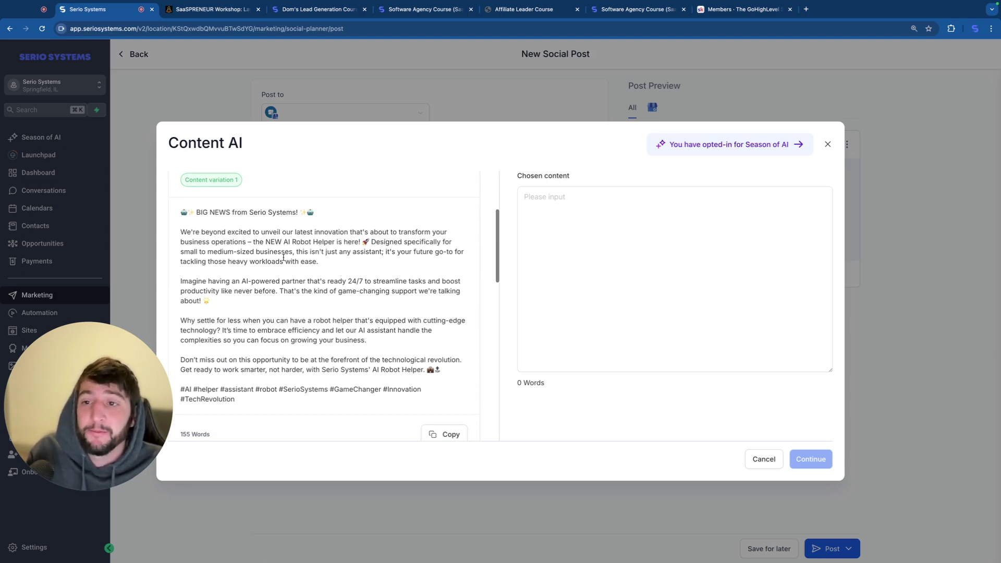
scroll(283, 258, "down", 1)
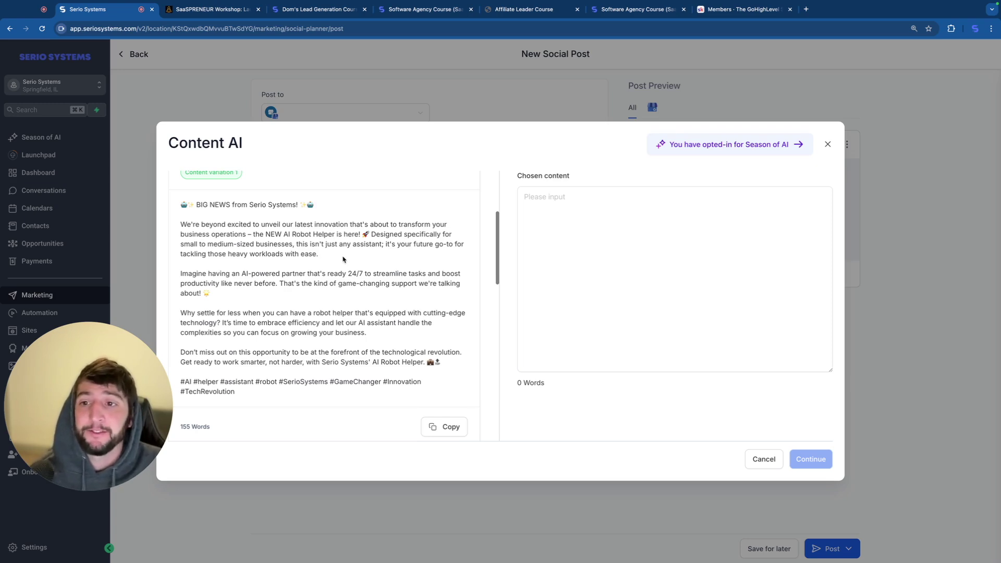
scroll(343, 261, "down", 1)
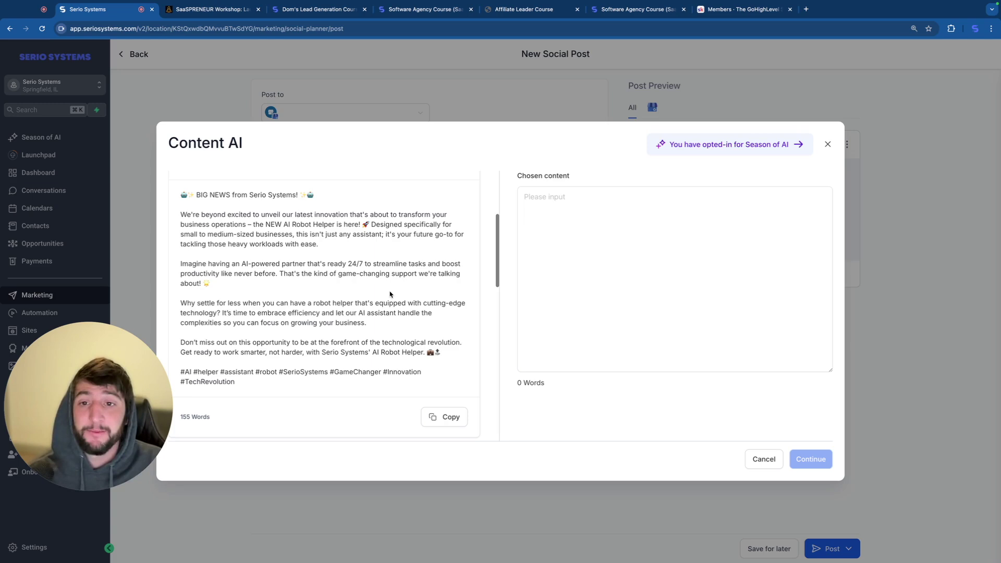
scroll(372, 323, "down", 1)
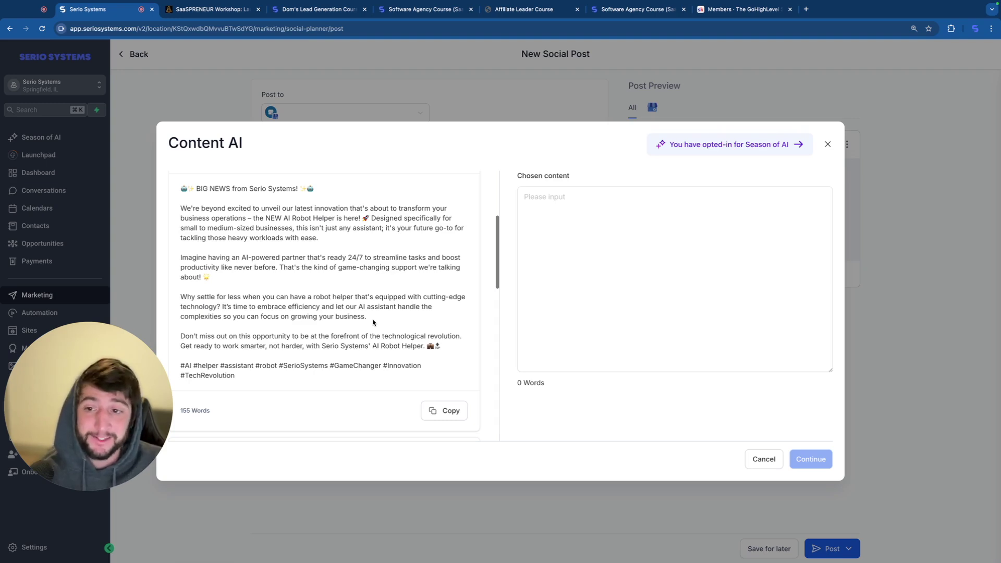
scroll(332, 386, "down", 2)
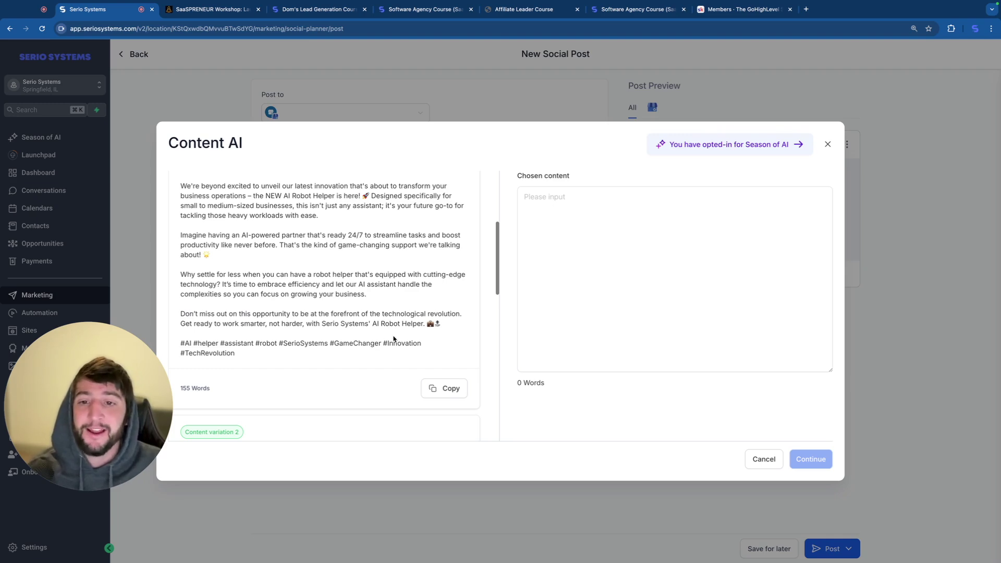
scroll(236, 354, "down", 1)
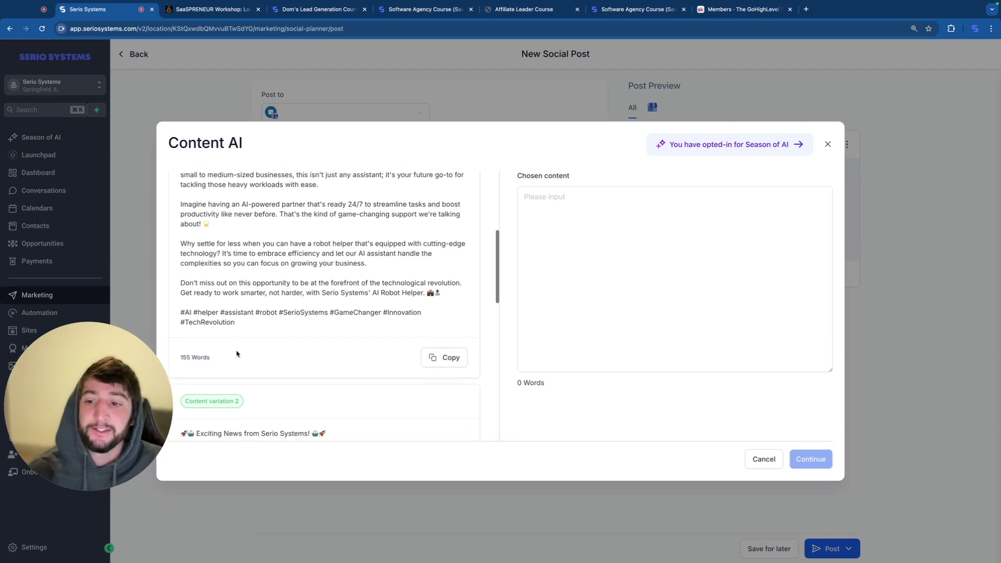
scroll(211, 348, "down", 7)
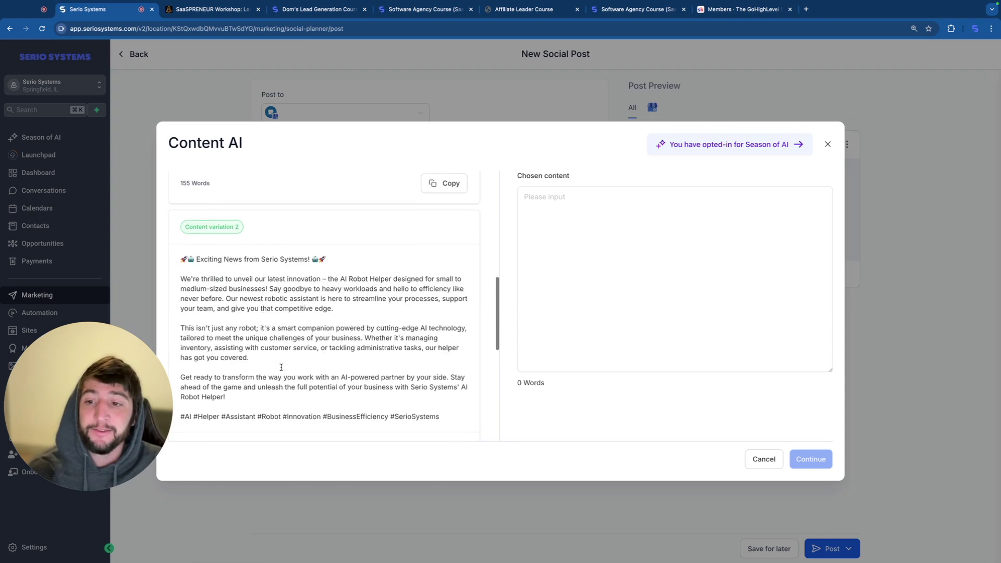
scroll(303, 321, "down", 5)
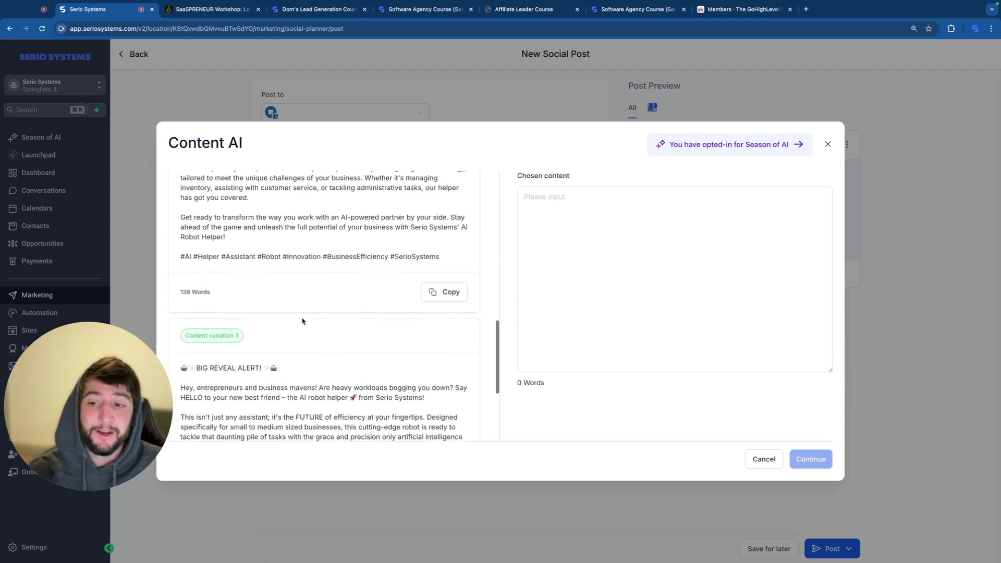
scroll(303, 321, "down", 5)
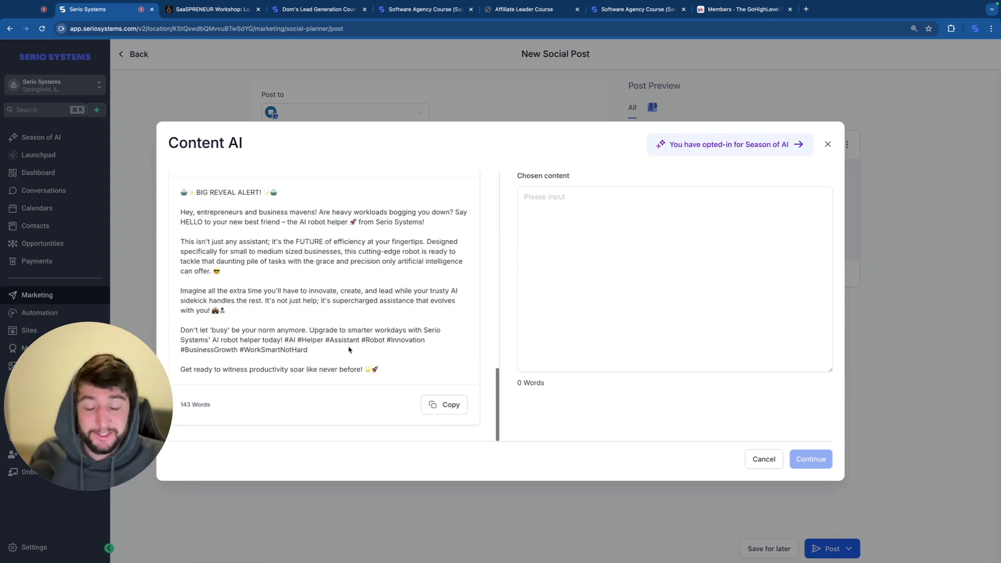
left_click(349, 349)
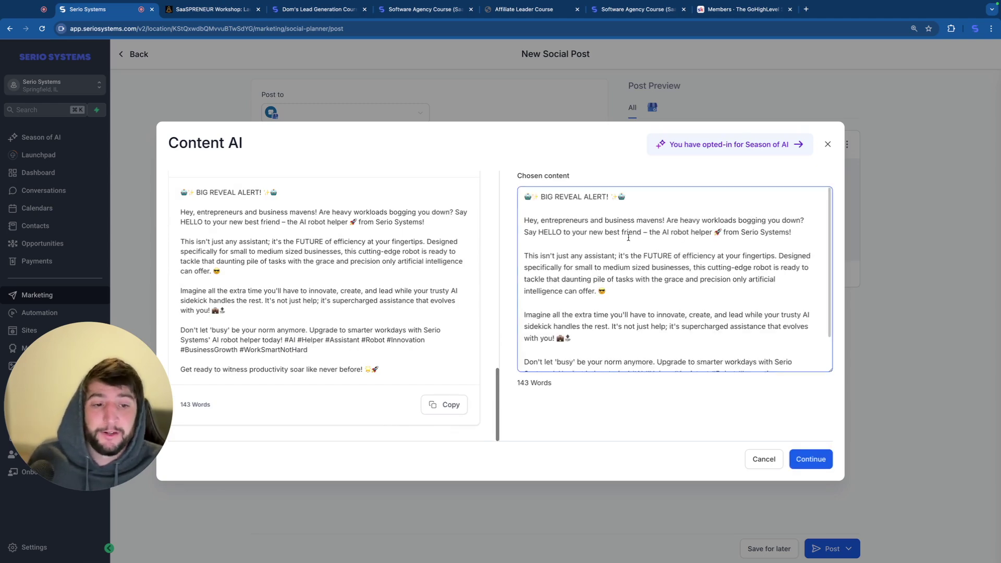
scroll(598, 271, "down", 3)
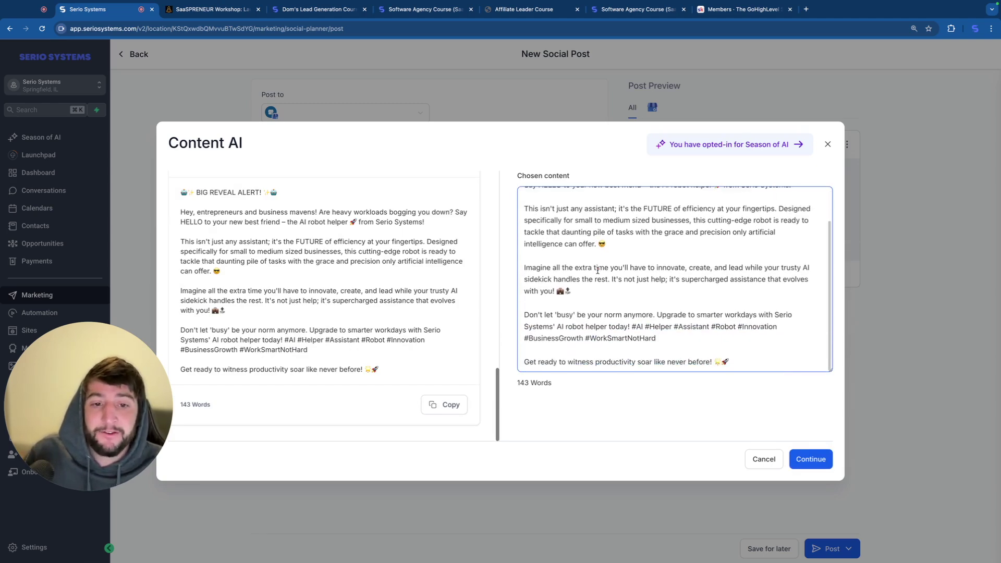
left_click(798, 458)
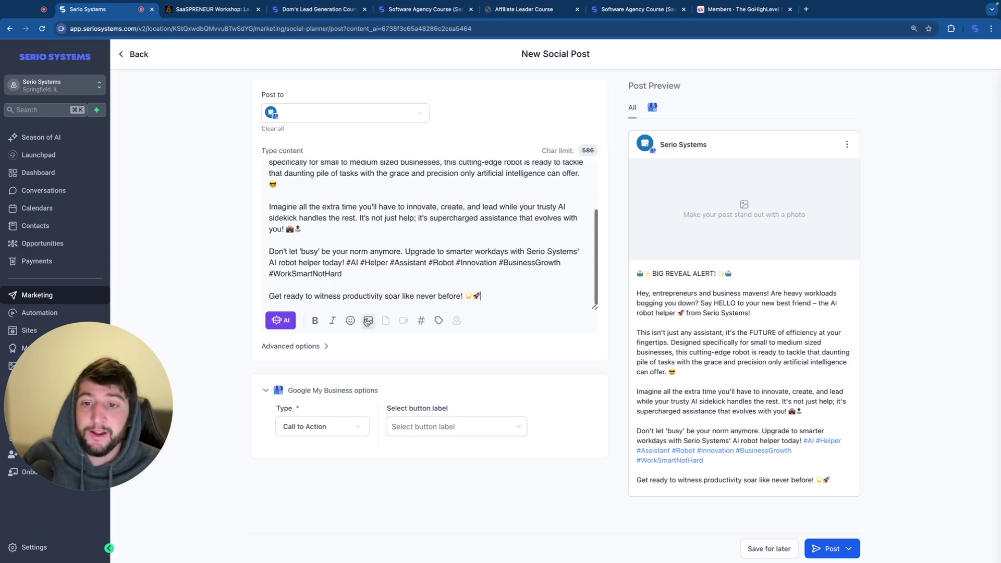
Generate three Dreamlike AI images from the prompt 'brand new AI robot helper'.
left_click(367, 320)
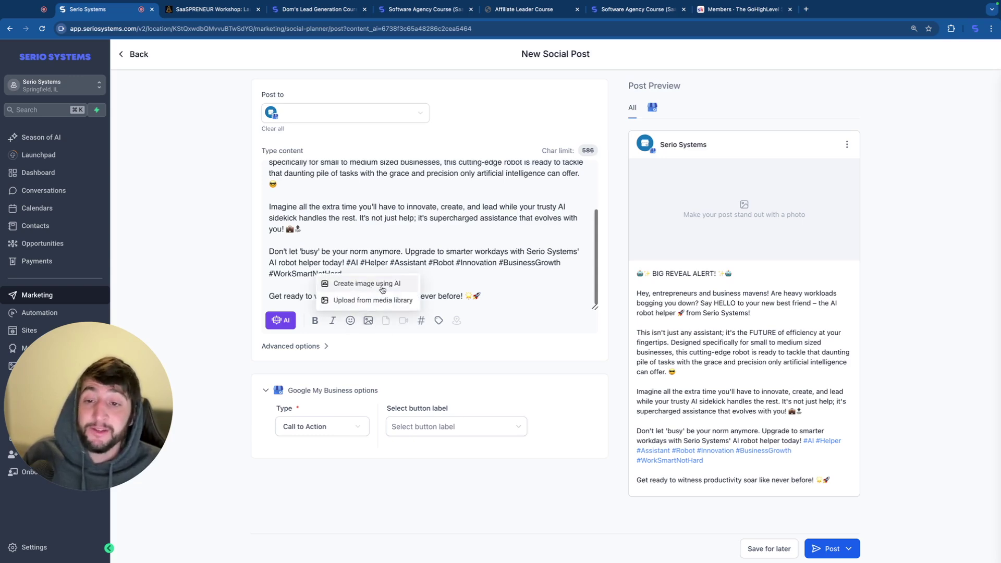
left_click(382, 285)
left_click(412, 206)
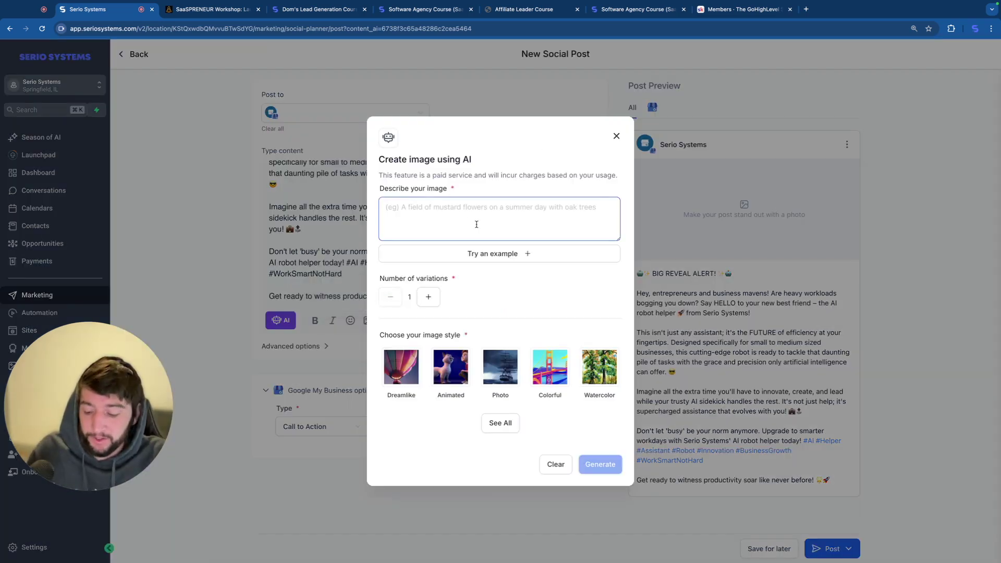
type("brand new AI robot helper")
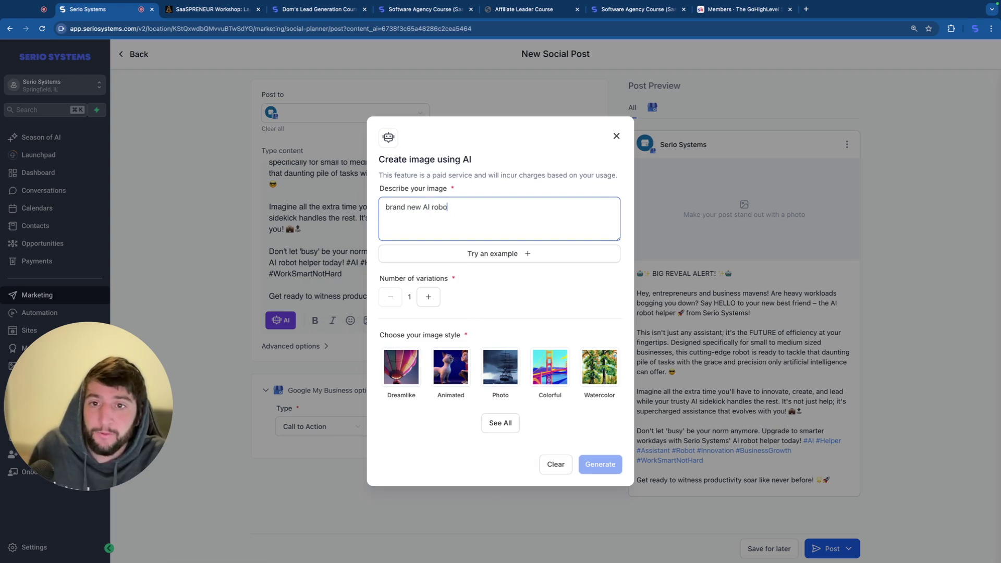
left_click(428, 297)
left_click(428, 296)
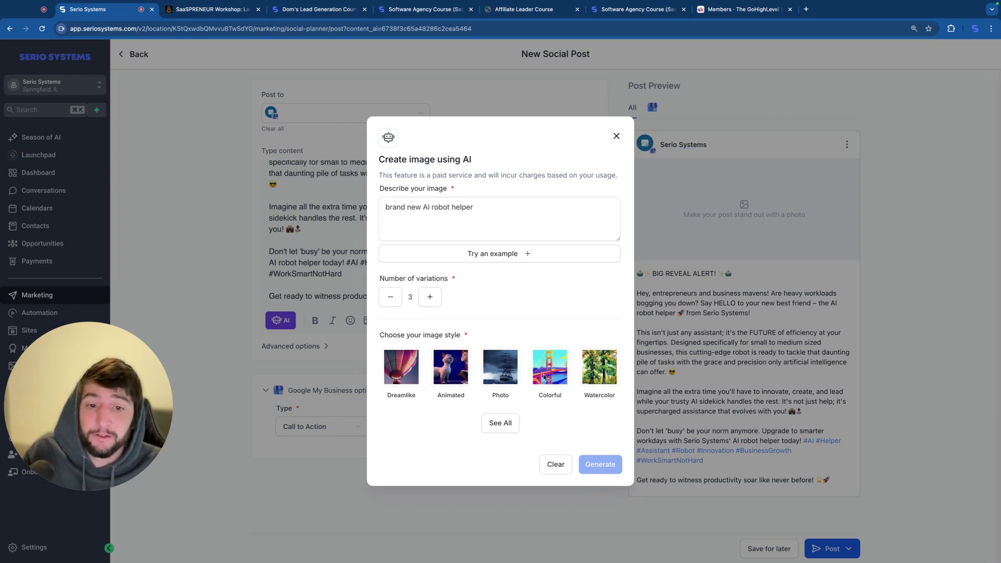
left_click(418, 367)
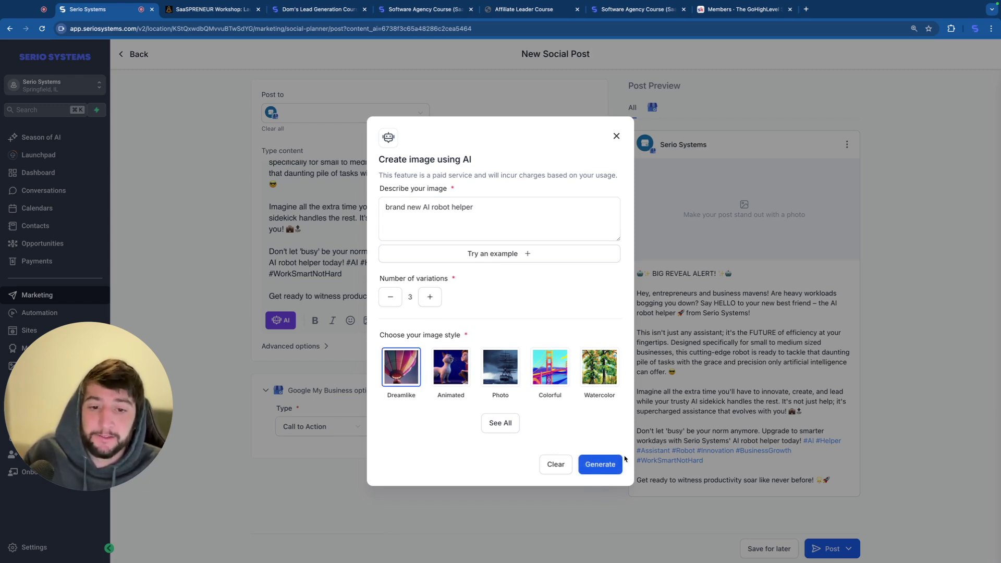
left_click(607, 465)
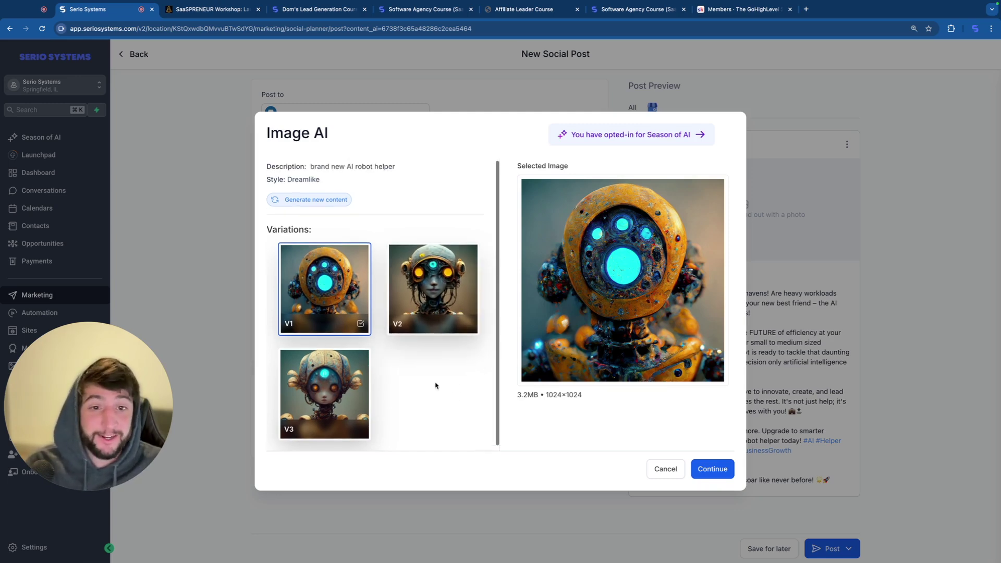
Replace the robot images with AI lawn care photos and attach variation V3 to the post.
left_click(666, 468)
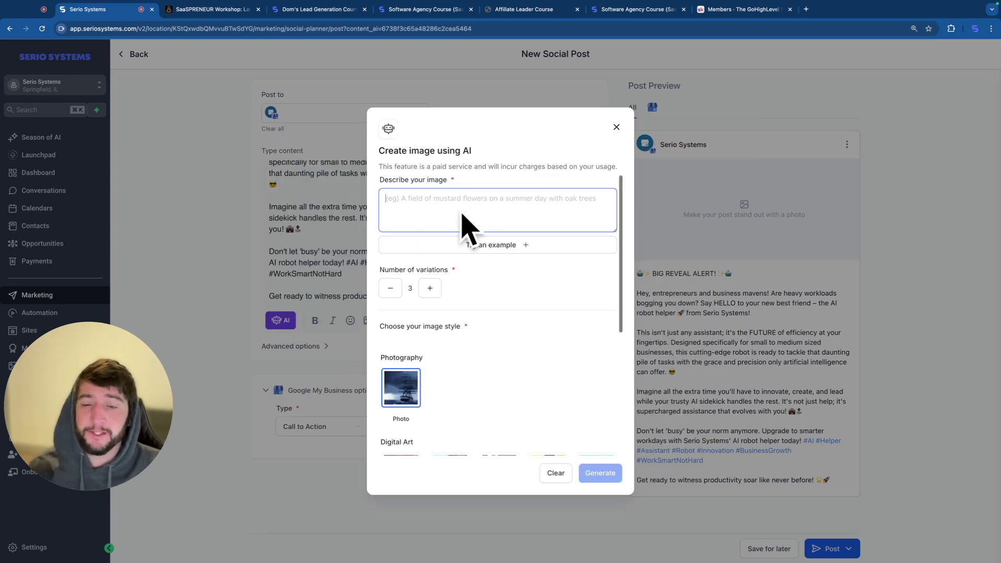
scroll(457, 380, "down", 5)
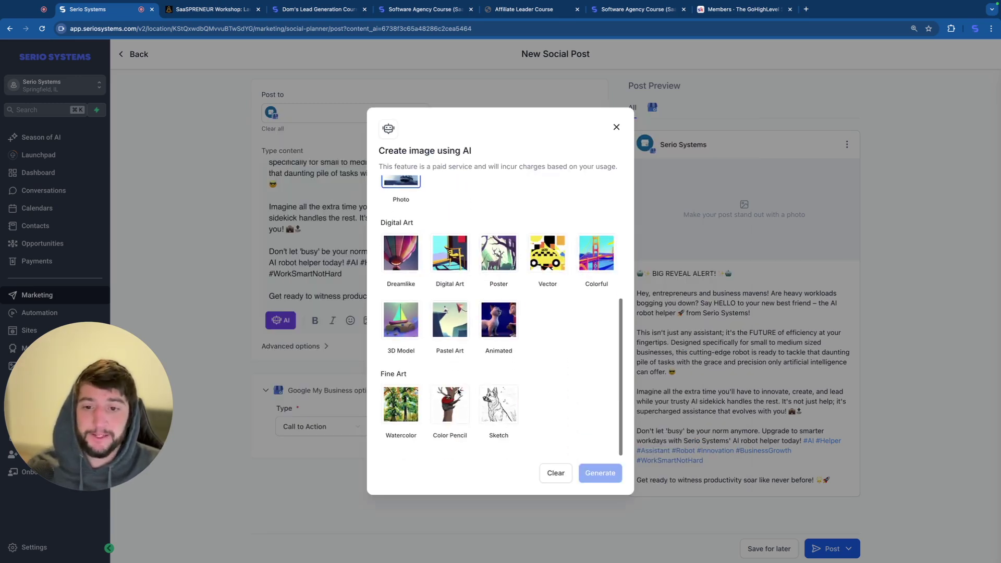
scroll(545, 333, "up", 5)
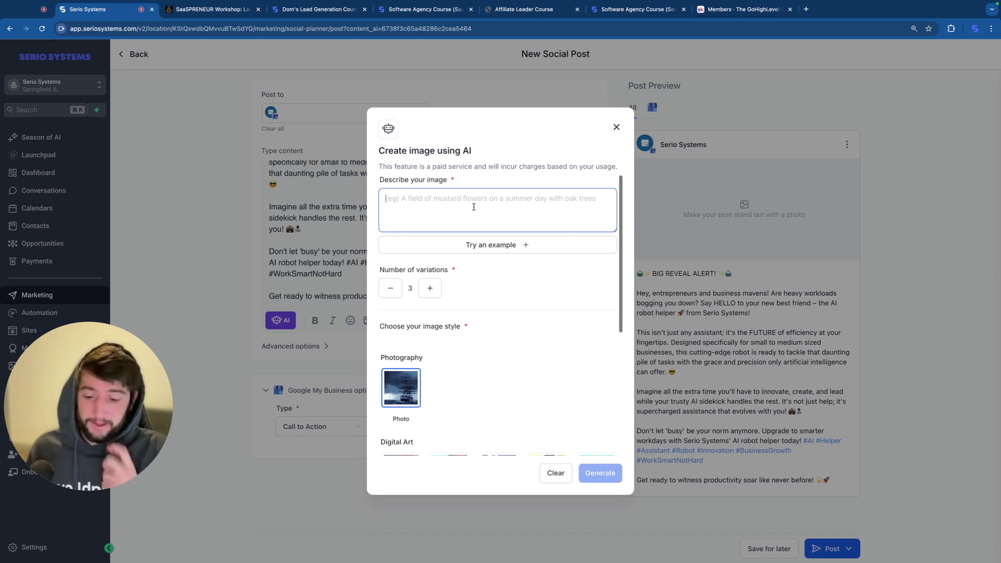
type("la")
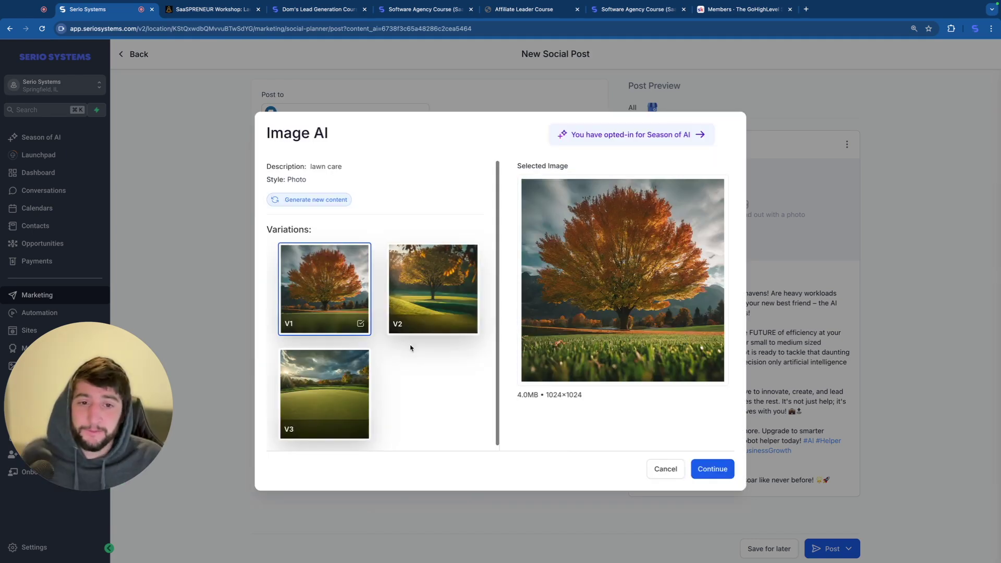
left_click(428, 306)
left_click(334, 388)
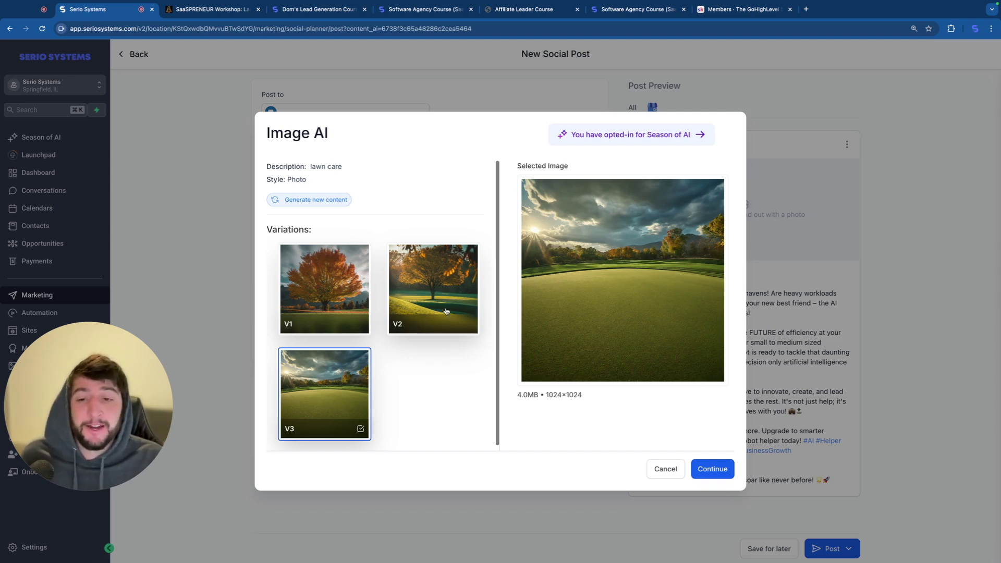
left_click(718, 469)
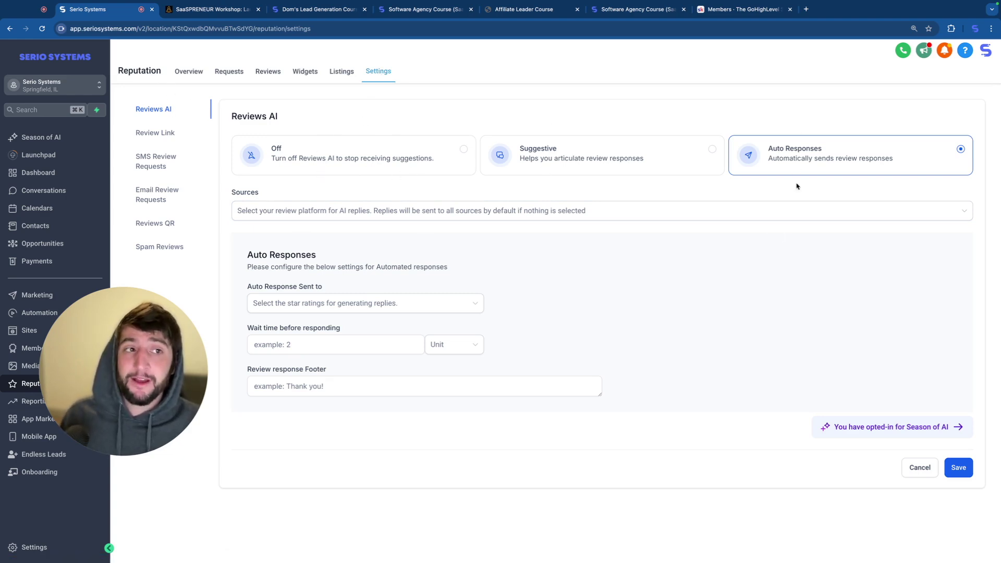
Add Google as the review source and auto-reply to reviews of all star ratings.
left_click(291, 211)
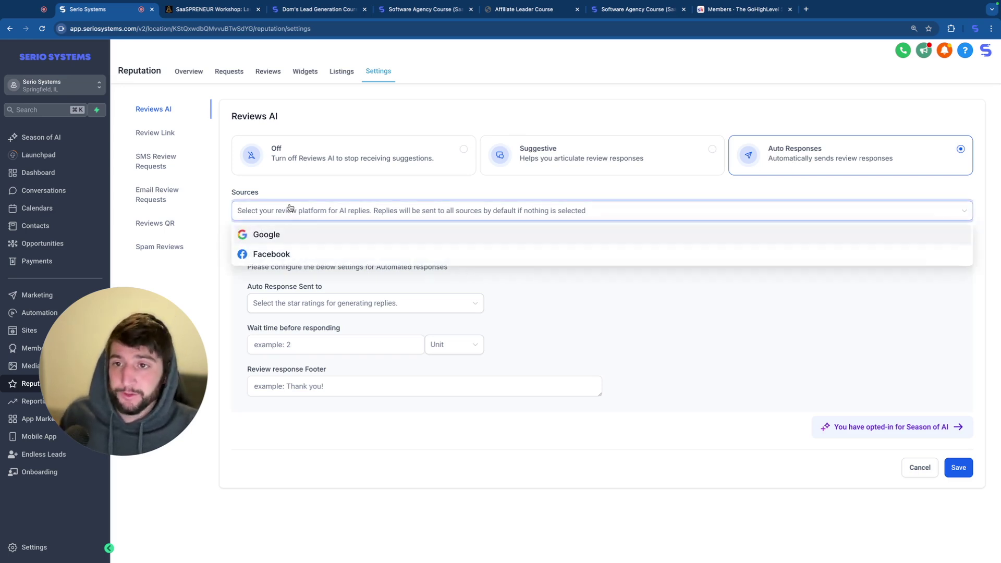
left_click(275, 235)
left_click(375, 191)
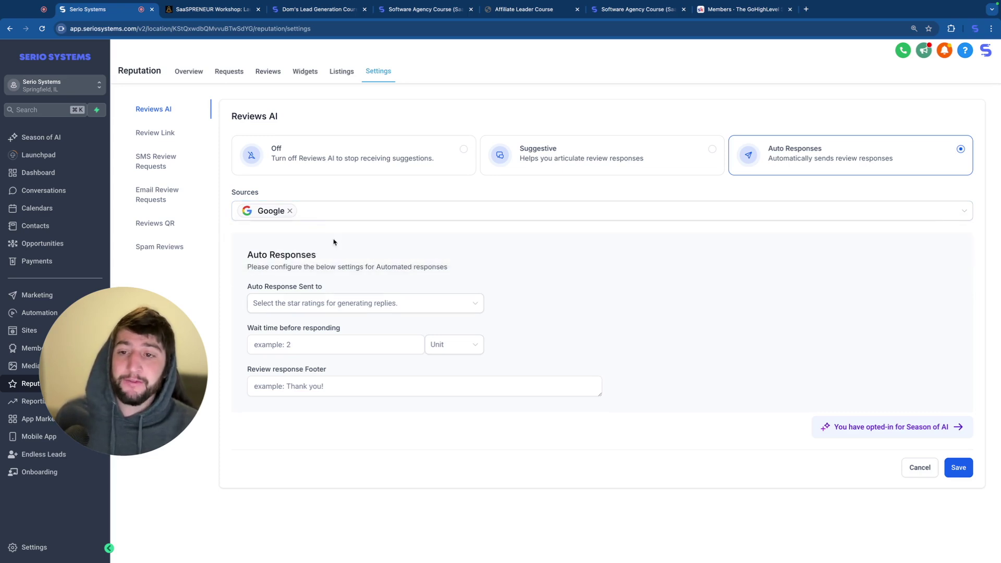
left_click(317, 306)
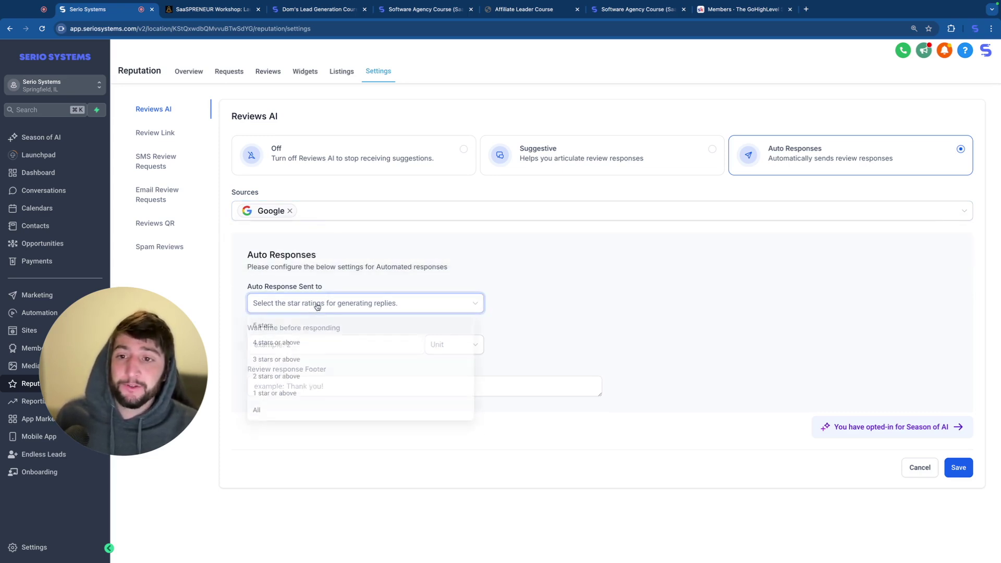
left_click(256, 414)
Set a 2-minute wait and the footer 'Thank You!', then go to the SaaSPRENEUR workshop page.
left_click(282, 344)
type("2")
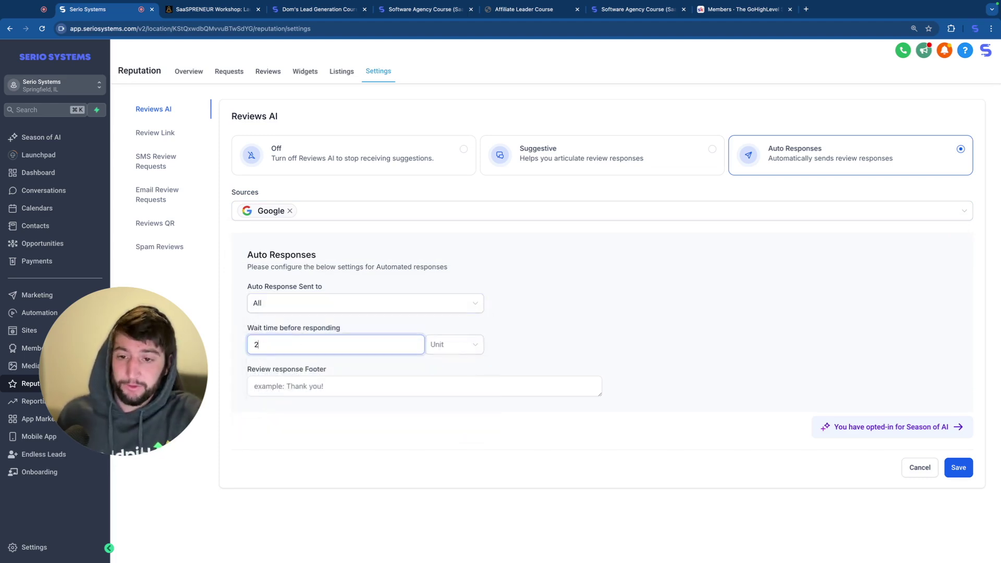
left_click(347, 379)
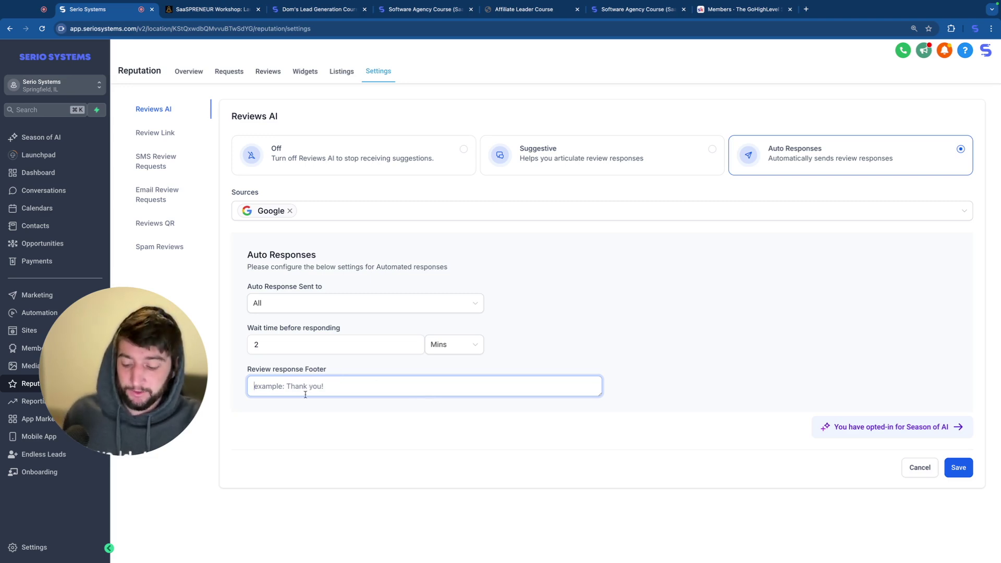
type("Thank You!")
left_click(728, 365)
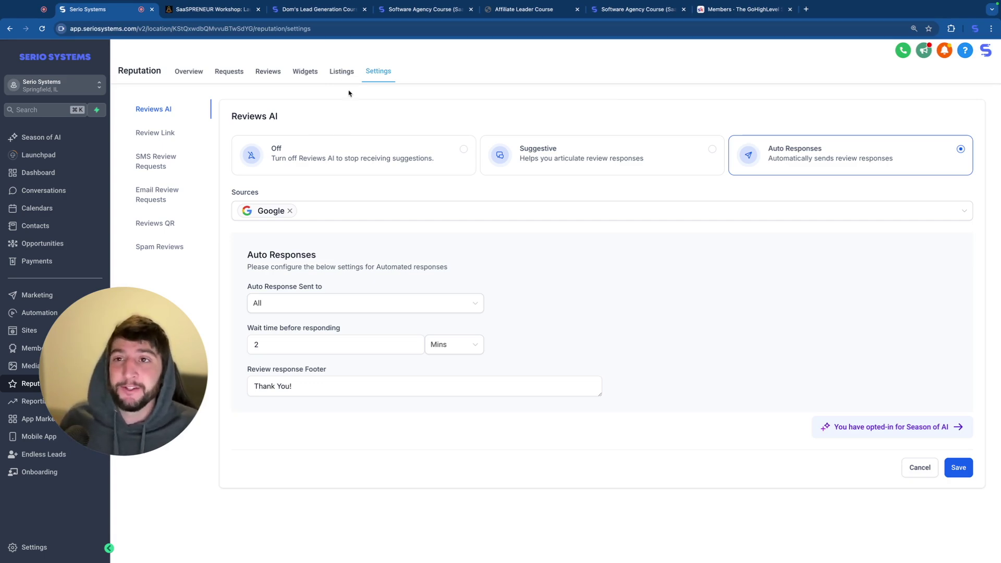
left_click(236, 6)
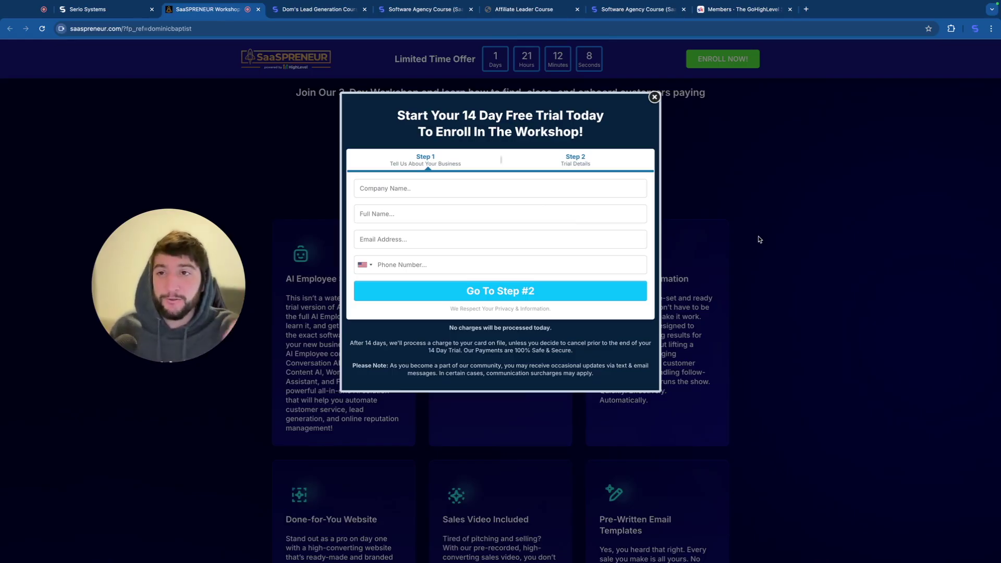